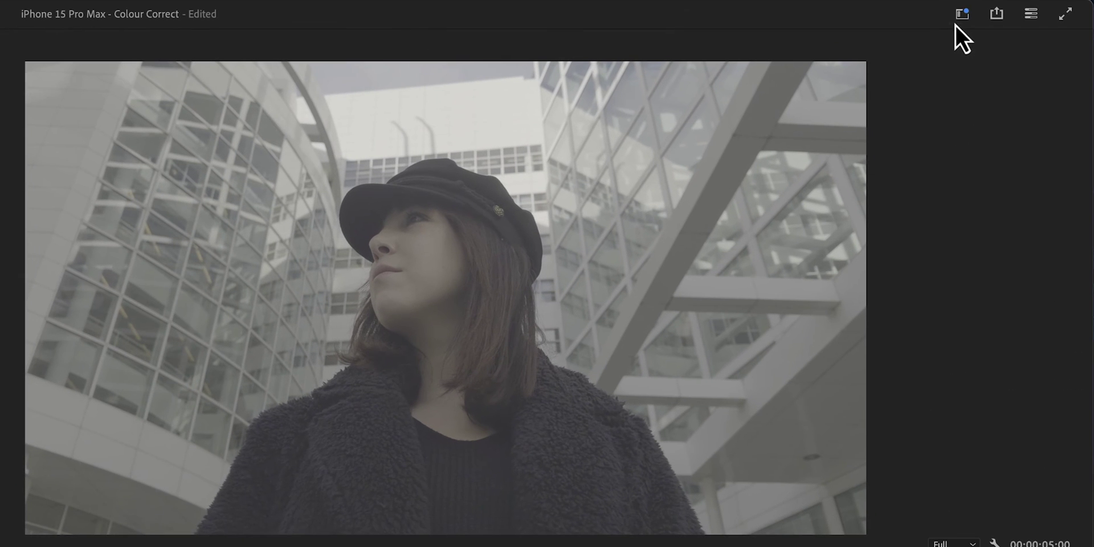
Step: Switch Premiere Pro to the Color workspace from the Workspaces menu
{"action": "left_click", "coordinate": [961, 16]}
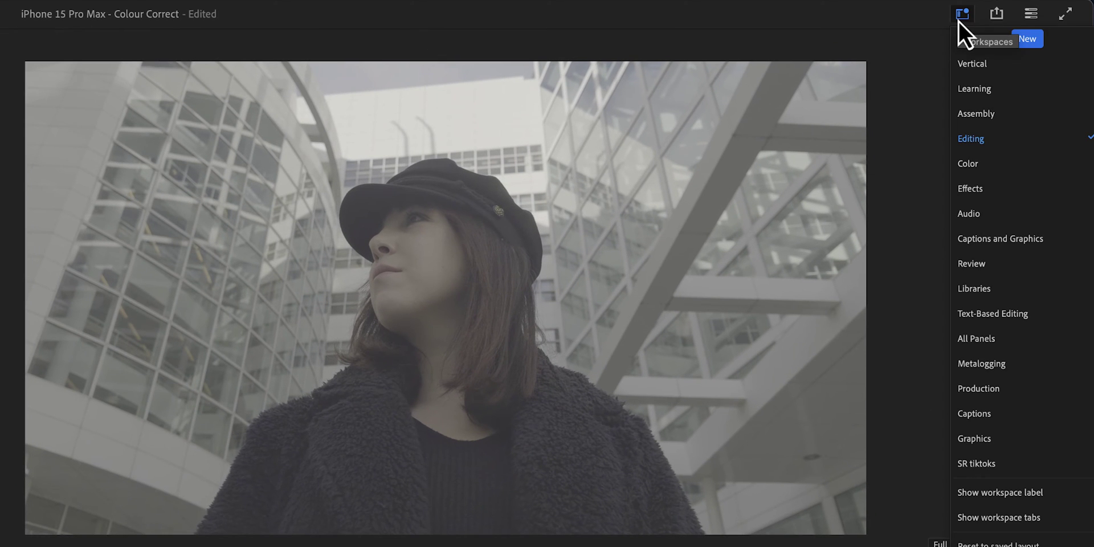
{"action": "left_click", "coordinate": [982, 162]}
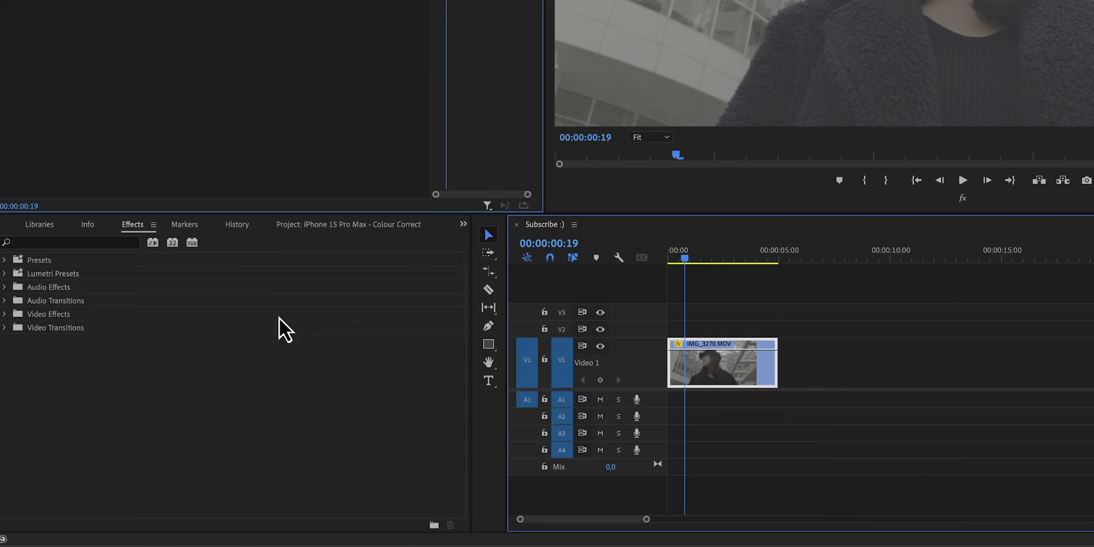
Step: Find the CineMatch effect and apply it to the clip
{"action": "left_click", "coordinate": [78, 244]}
{"action": "type", "text": "cinematch"}
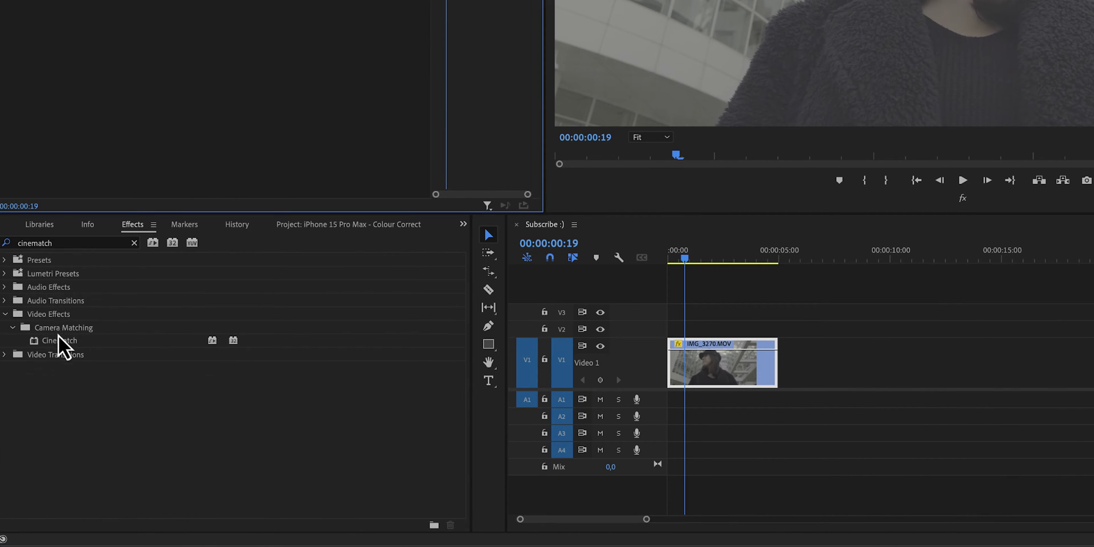
{"action": "left_click_drag", "start_coordinate": [58, 336], "coordinate": [82, 0]}
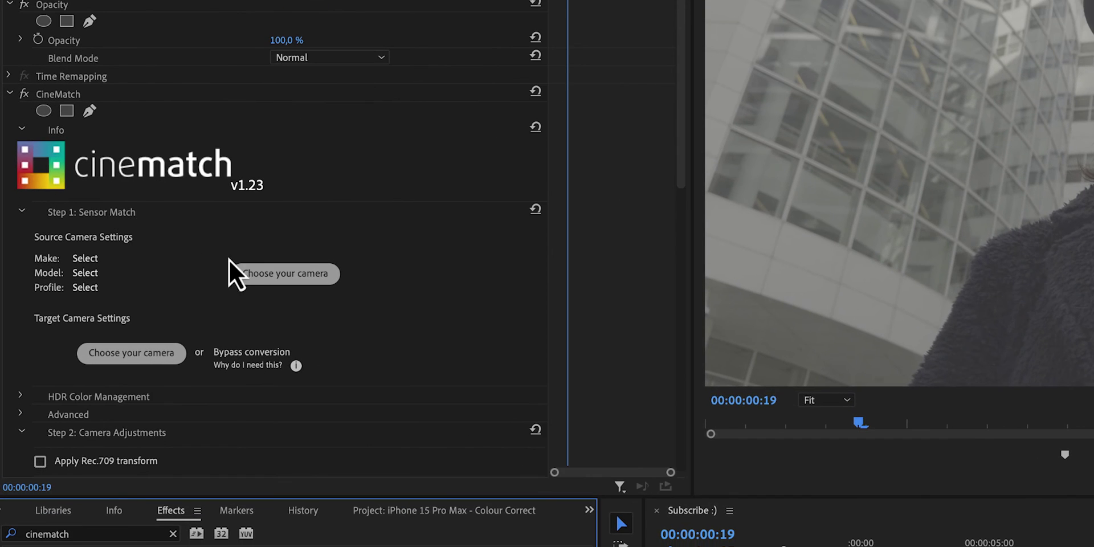
Step: Set CineMatch's source camera to Apple iPhone 15 Pro Apple Log and enable the Rec.709 transform
{"action": "left_click", "coordinate": [223, 390]}
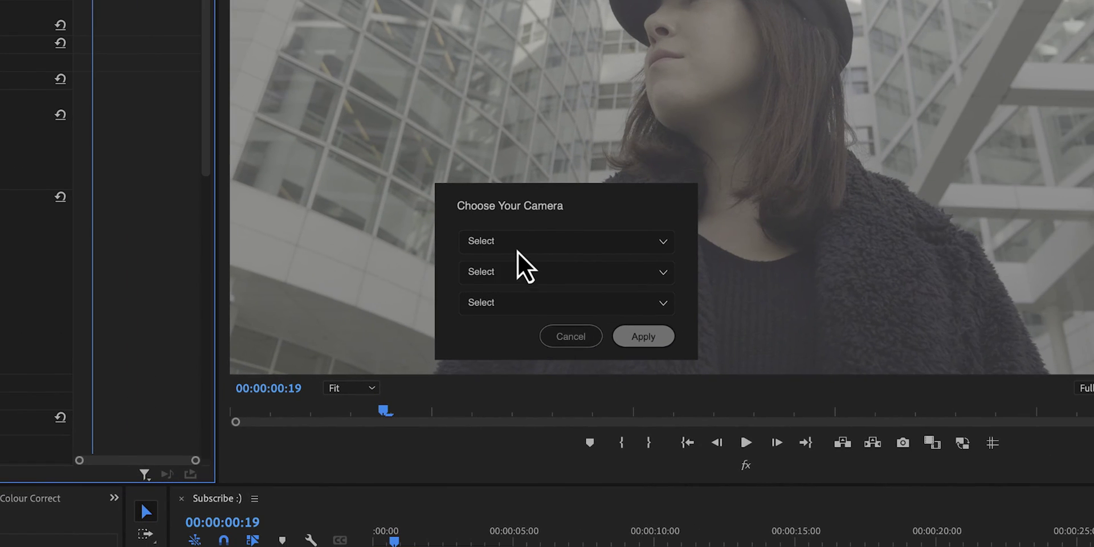
{"action": "left_click", "coordinate": [518, 249]}
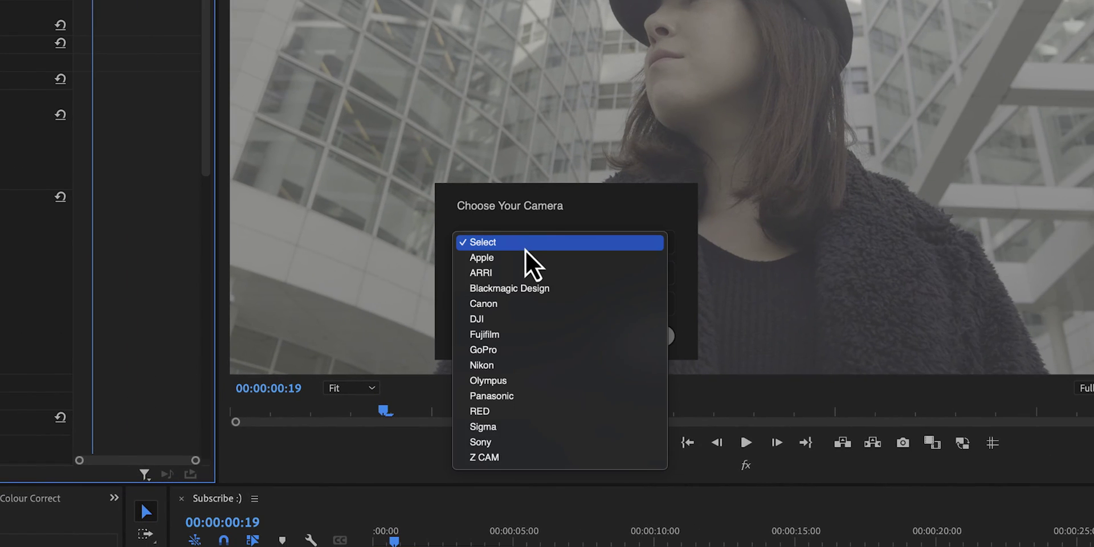
{"action": "left_click", "coordinate": [525, 255]}
{"action": "left_click", "coordinate": [520, 271]}
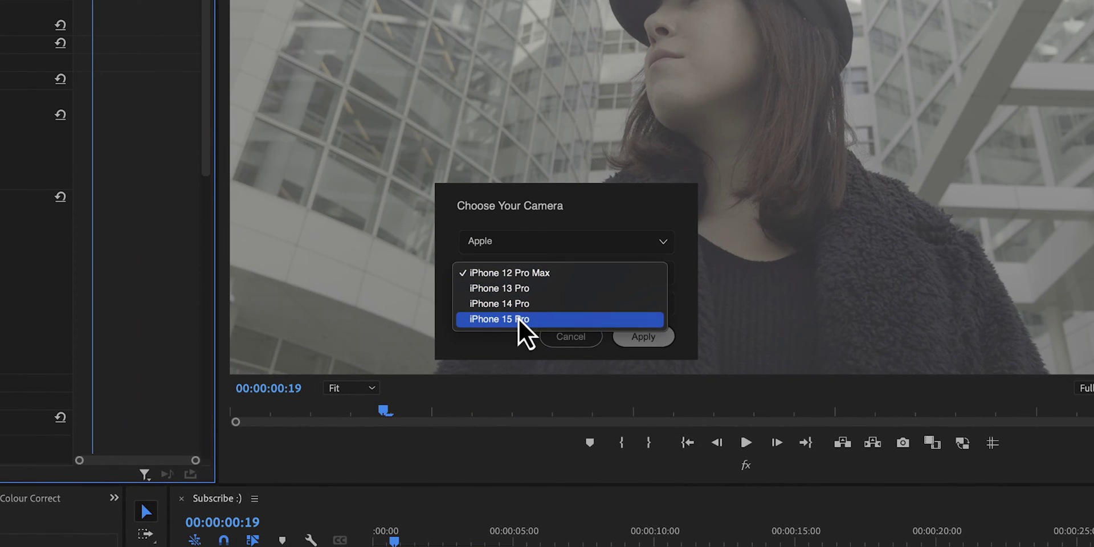
{"action": "left_click", "coordinate": [519, 319]}
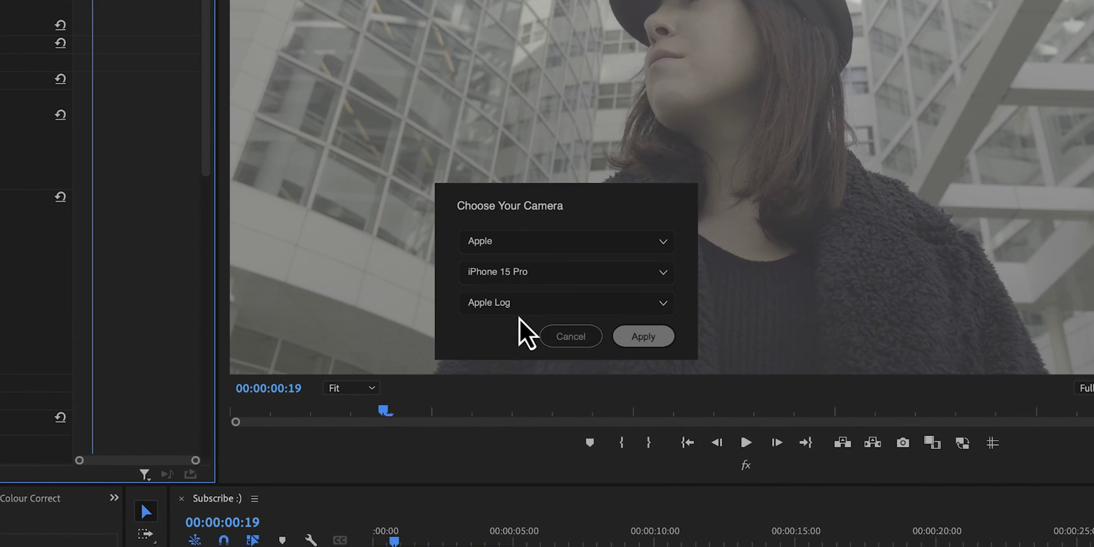
{"action": "left_click", "coordinate": [655, 340]}
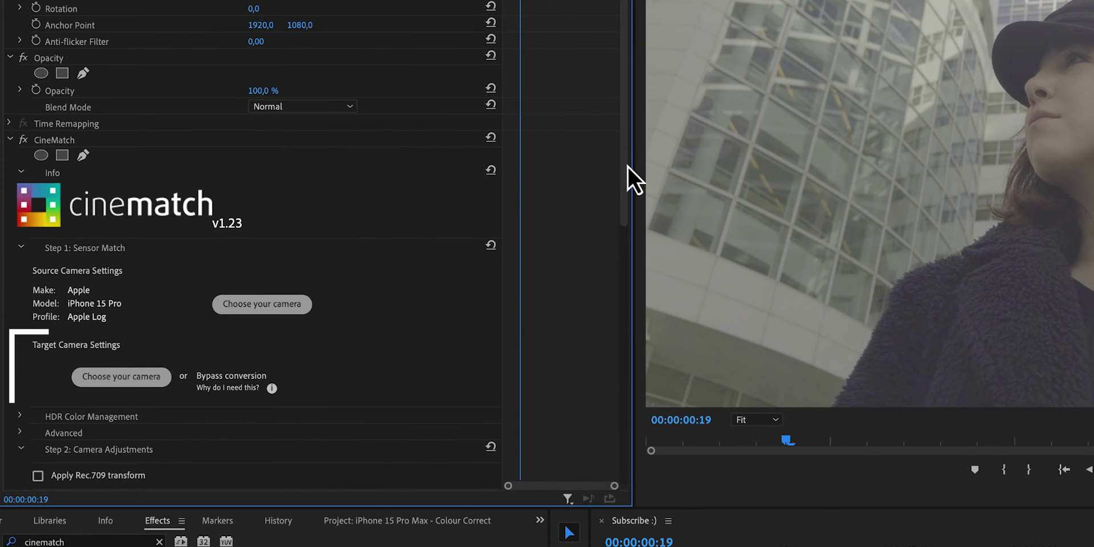
{"action": "left_click_drag", "start_coordinate": [627, 166], "coordinate": [614, 273]}
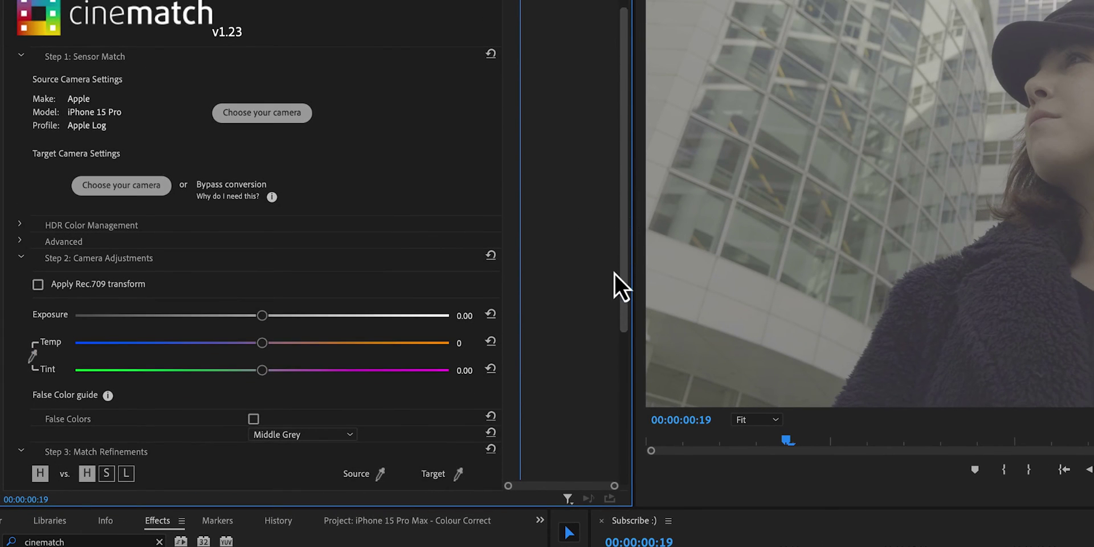
{"action": "left_click", "coordinate": [37, 285]}
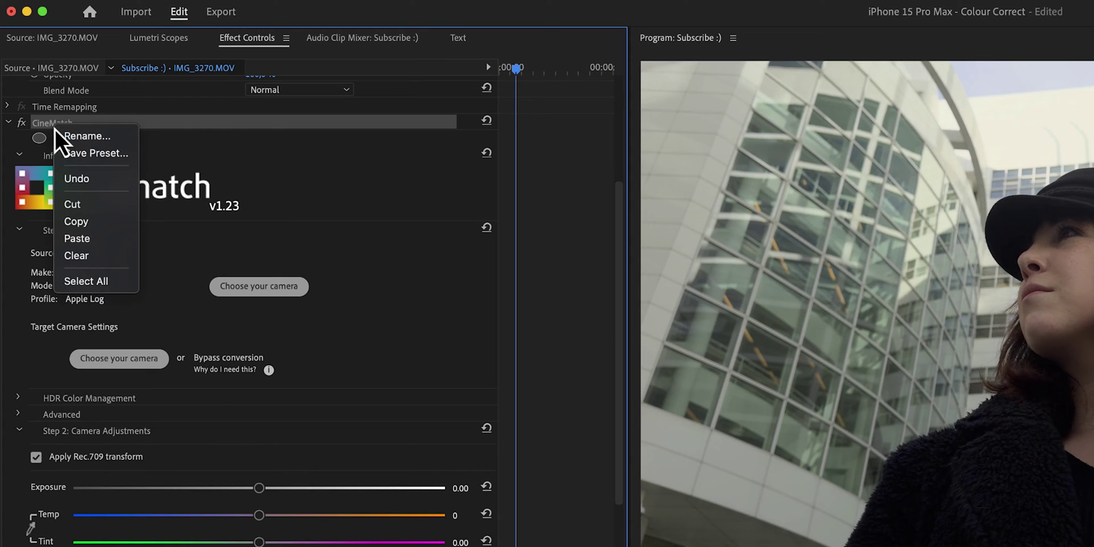
Step: Copy the CineMatch effect from the clip's Effect Controls
{"action": "left_click", "coordinate": [71, 221]}
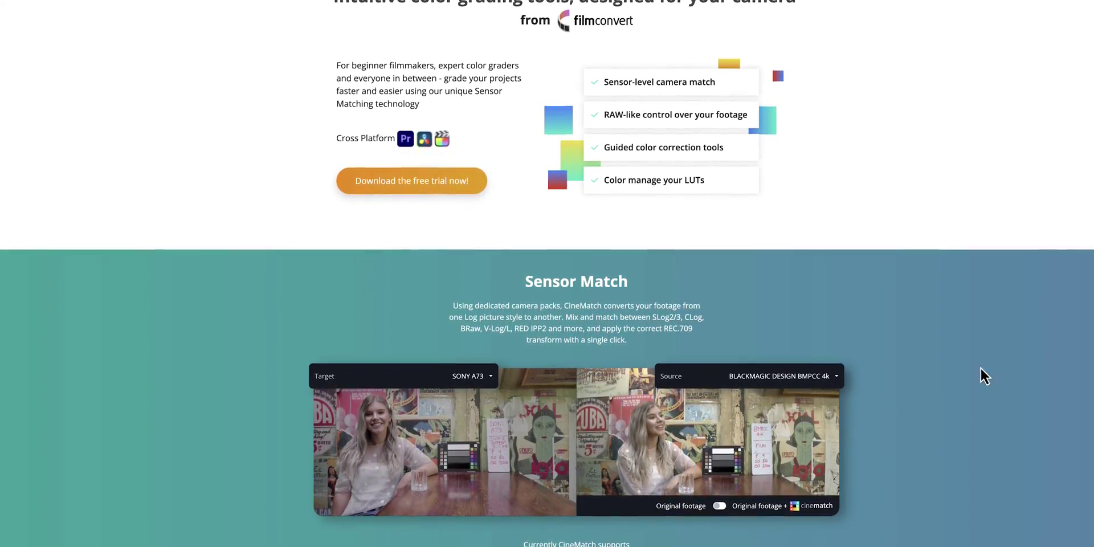
Step: Toggle the original-footage comparison and try target cameras PANASONIC GH5, then FUJIFILM X-T3
{"action": "left_click", "coordinate": [719, 507]}
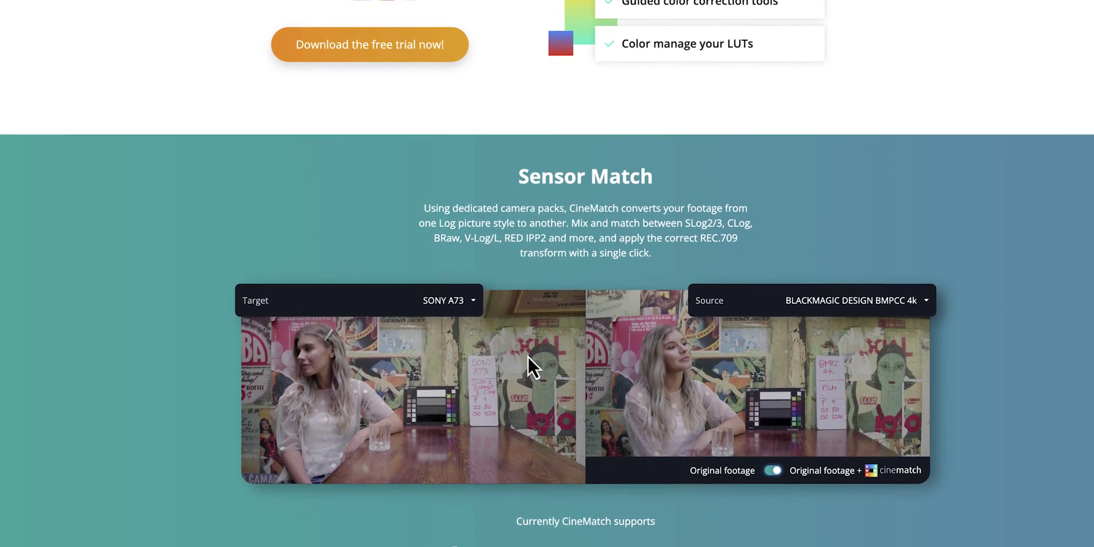
{"action": "left_click", "coordinate": [453, 303]}
{"action": "left_click", "coordinate": [385, 411]}
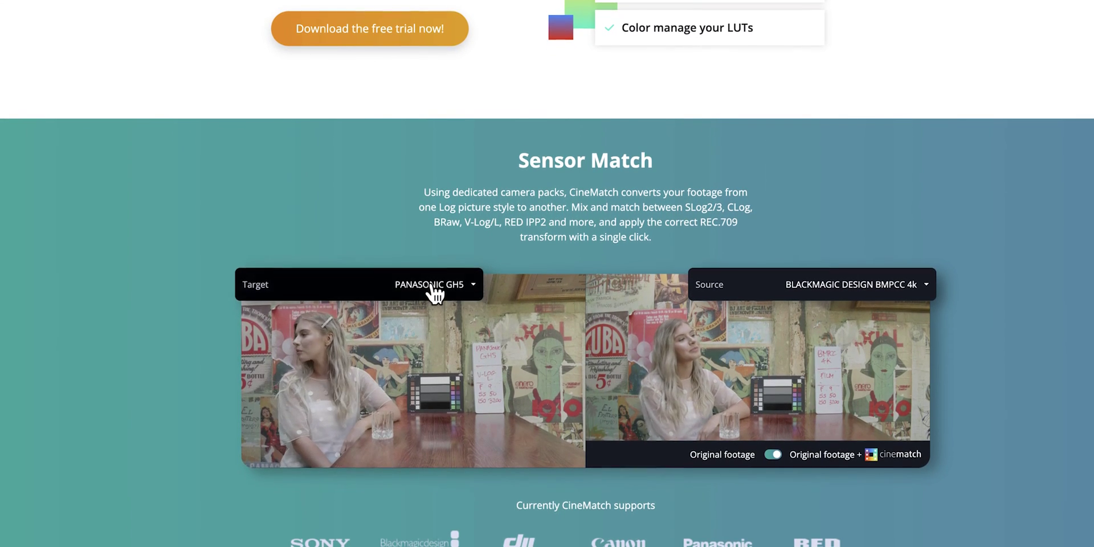
{"action": "left_click", "coordinate": [431, 290]}
{"action": "left_click", "coordinate": [365, 423]}
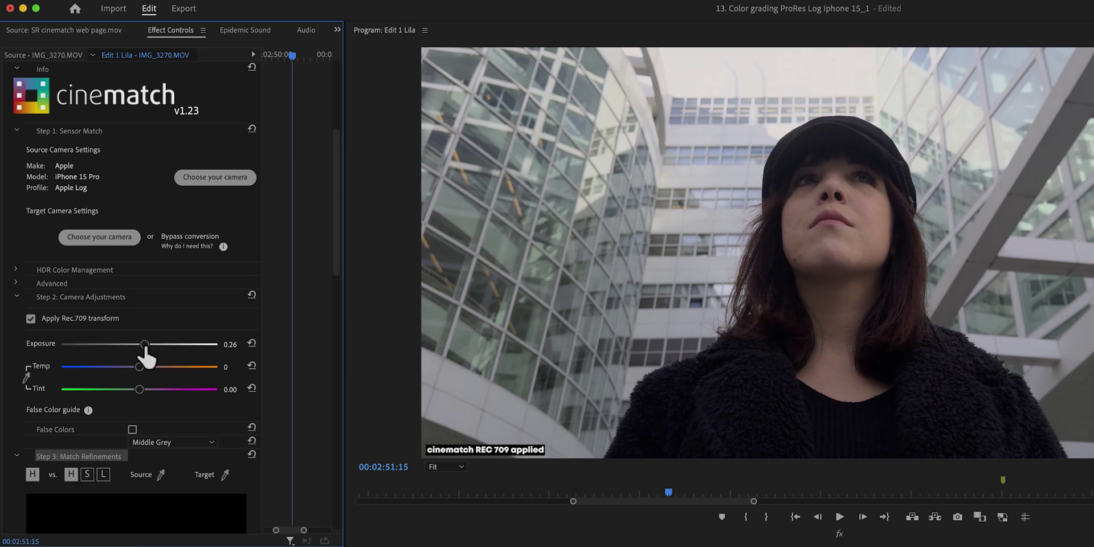
Step: In CineMatch's Secondary controls, raise a new point on the Curves graph
{"action": "left_click_drag", "start_coordinate": [333, 266], "coordinate": [310, 417]}
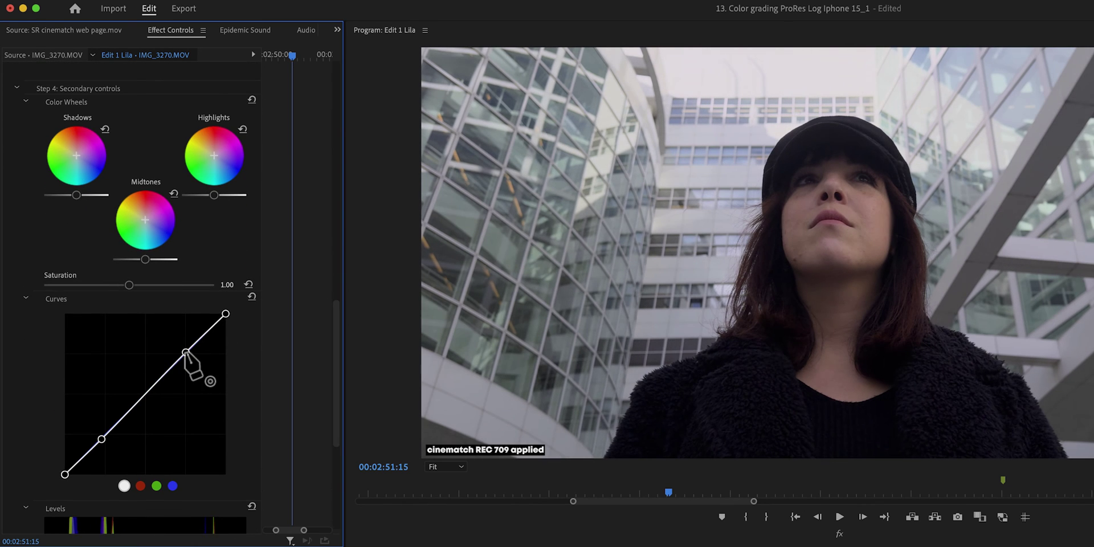
{"action": "left_click_drag", "start_coordinate": [153, 387], "coordinate": [149, 384]}
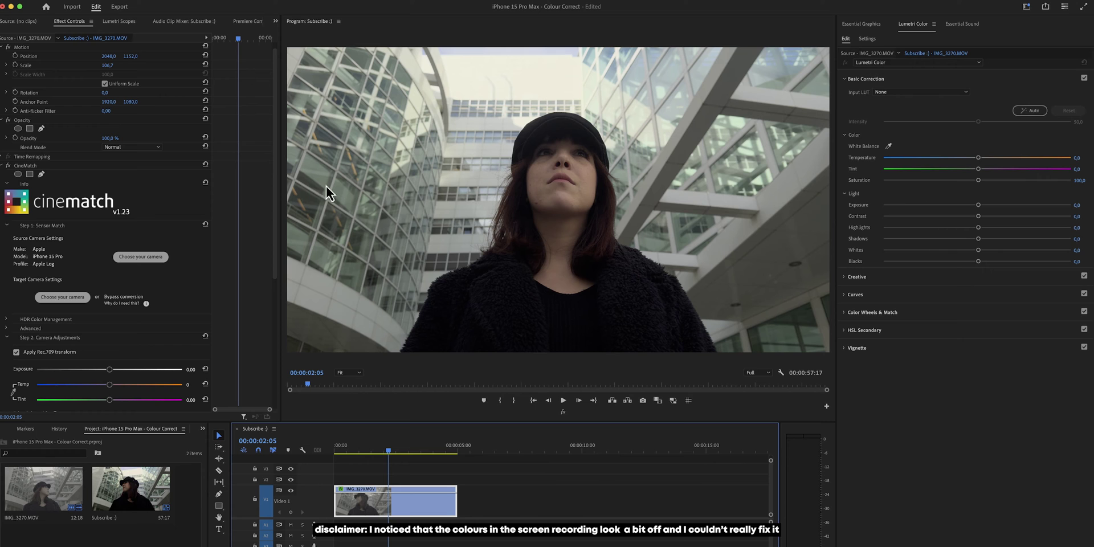
Step: Nudge CineMatch exposure up then slightly down, and dock Lumetri Scopes above Lumetri Color
{"action": "left_click_drag", "start_coordinate": [272, 180], "coordinate": [279, 280]}
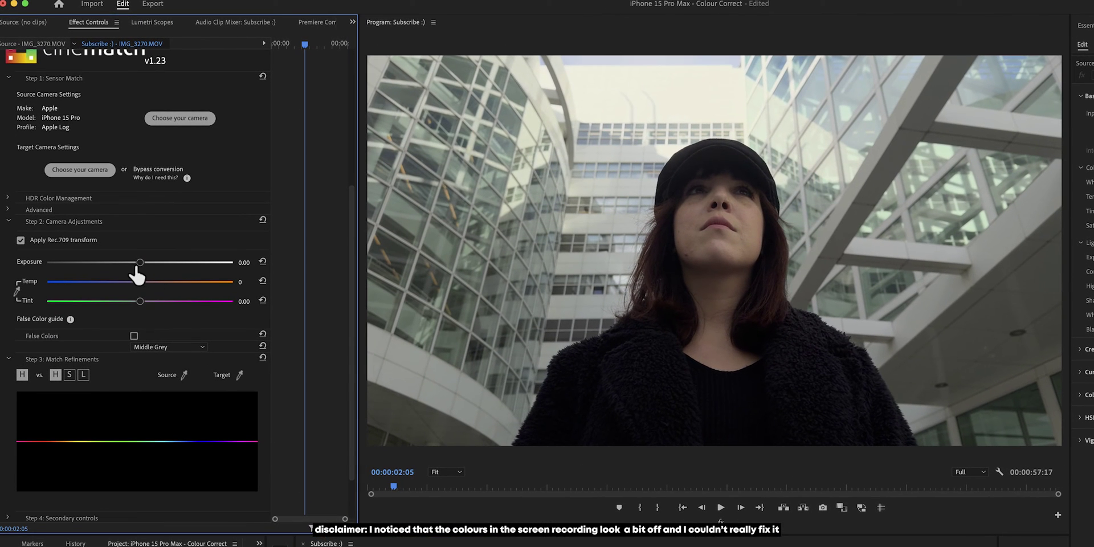
{"action": "mouse_move", "coordinate": [137, 270]}
{"action": "left_mouse_down"}
{"action": "mouse_move", "coordinate": [149, 268]}
{"action": "mouse_move", "coordinate": [139, 275]}
{"action": "left_mouse_up"}
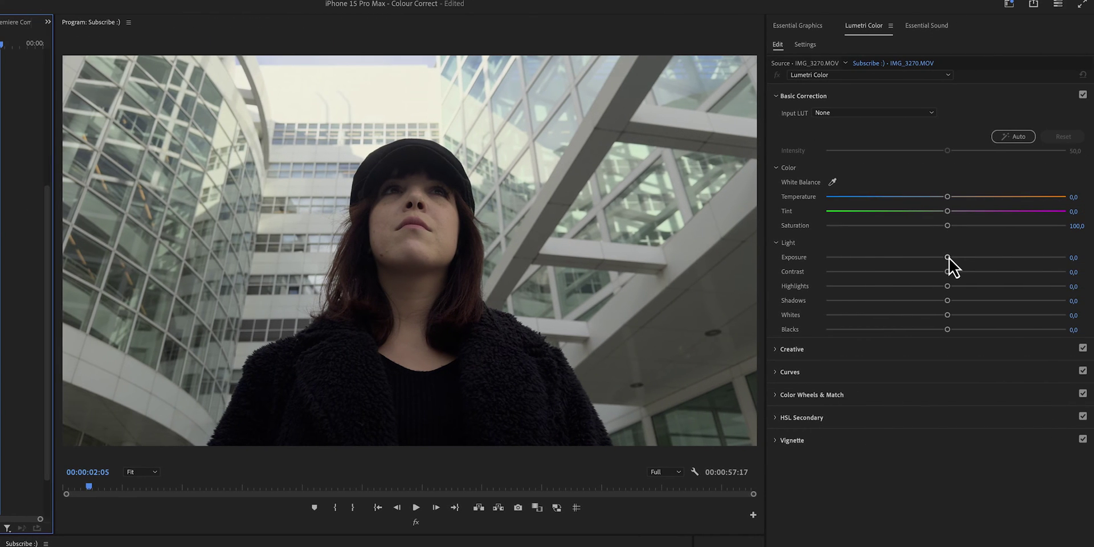
{"action": "left_click_drag", "start_coordinate": [946, 258], "coordinate": [958, 257]}
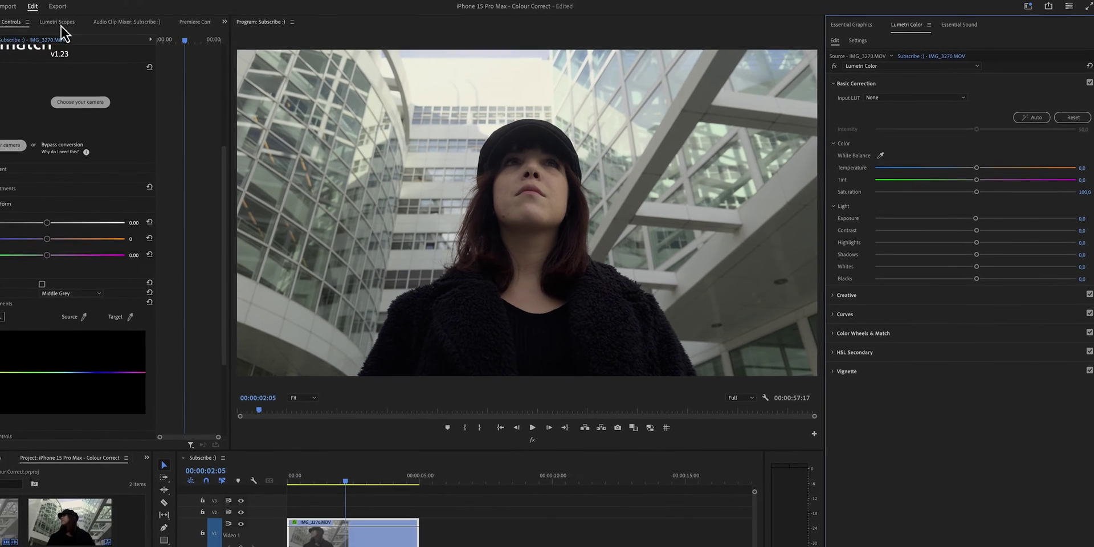
{"action": "left_click", "coordinate": [119, 23]}
{"action": "left_click_drag", "start_coordinate": [119, 25], "coordinate": [921, 36]}
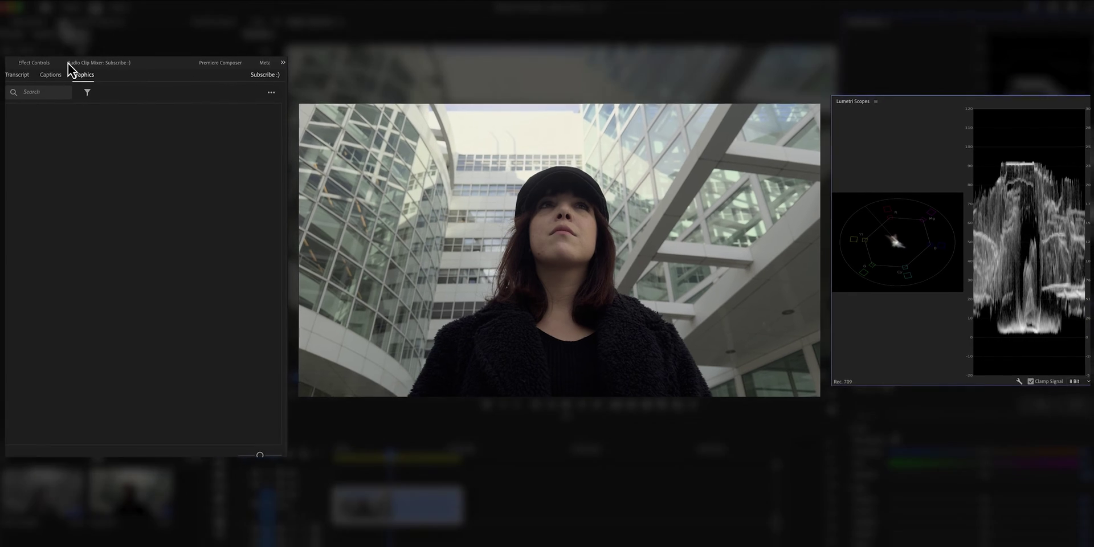
Step: Back in Effect Controls, drag CineMatch's Temp slider down to -23
{"action": "left_click", "coordinate": [33, 22]}
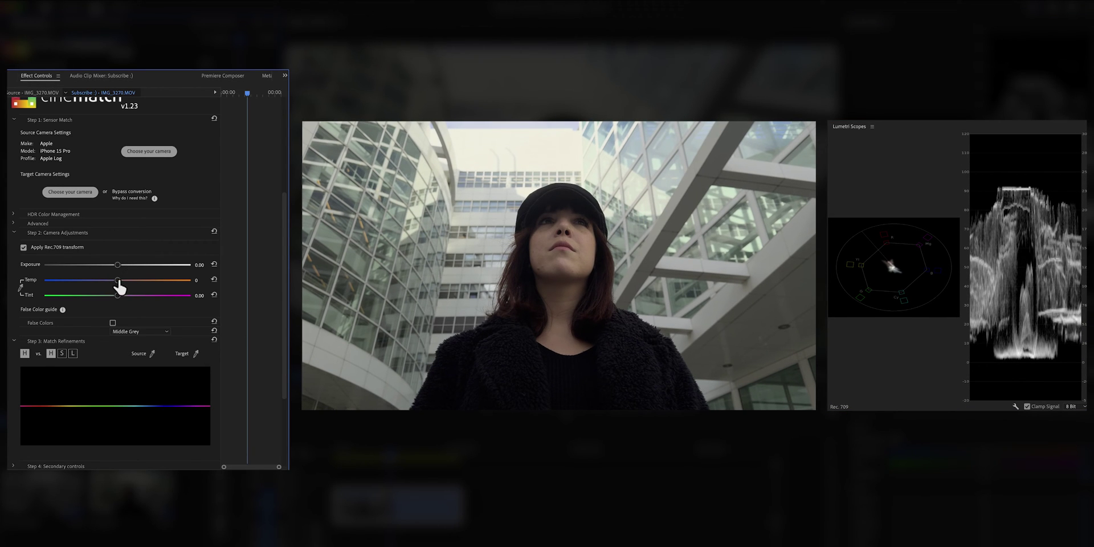
{"action": "left_click_drag", "start_coordinate": [114, 286], "coordinate": [105, 287]}
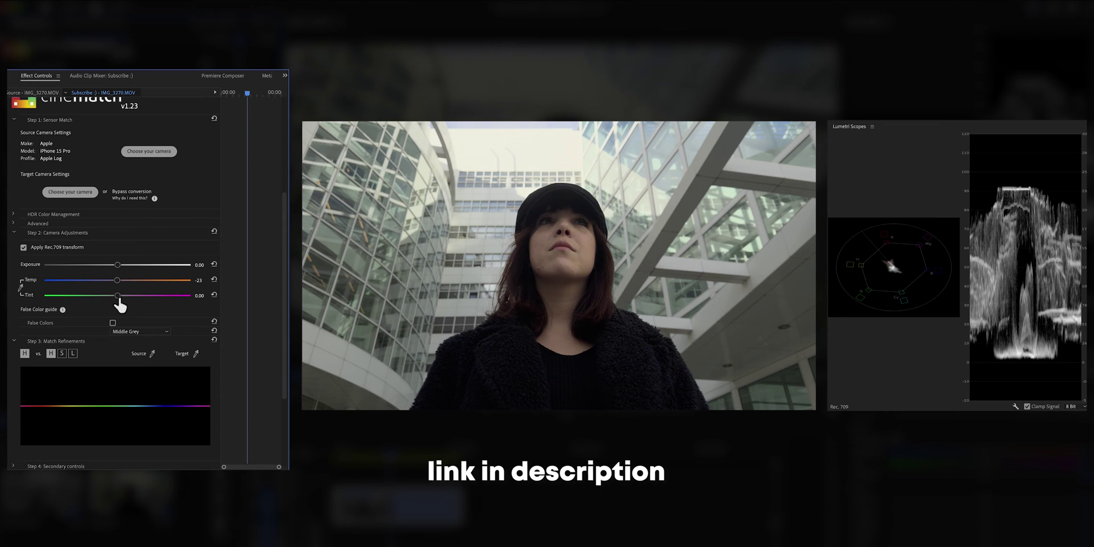
Step: Eyedropper the white building for Temp -311 and Tint 12.57, then collapse Sensor Match
{"action": "left_click", "coordinate": [21, 286]}
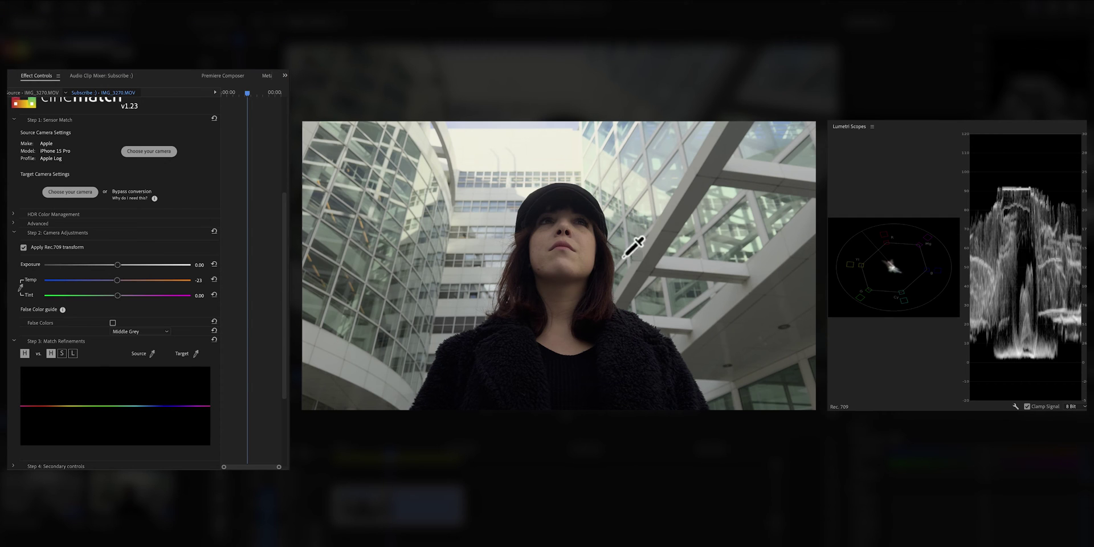
{"action": "left_click", "coordinate": [675, 205]}
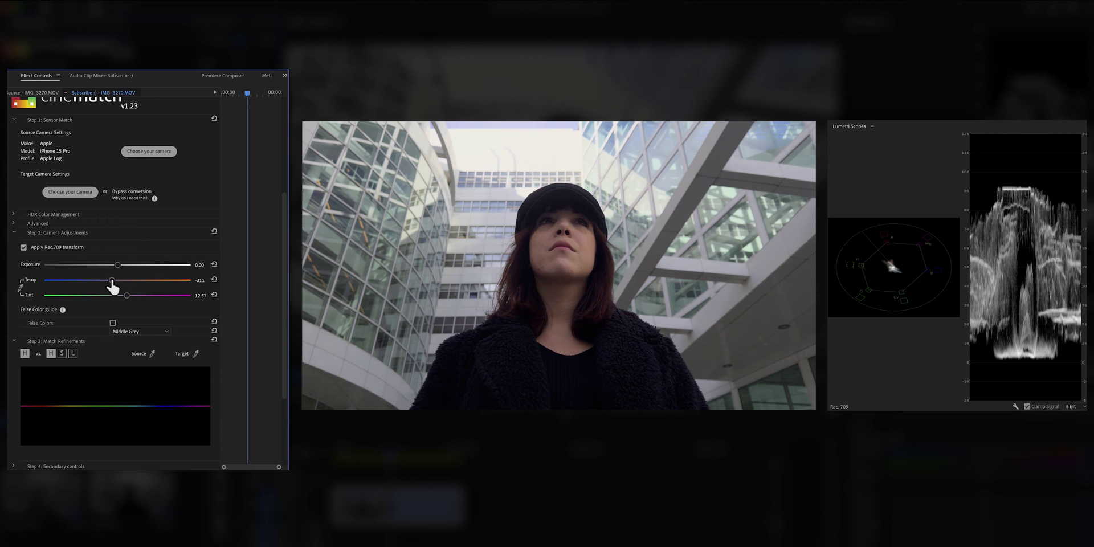
{"action": "left_click", "coordinate": [13, 119]}
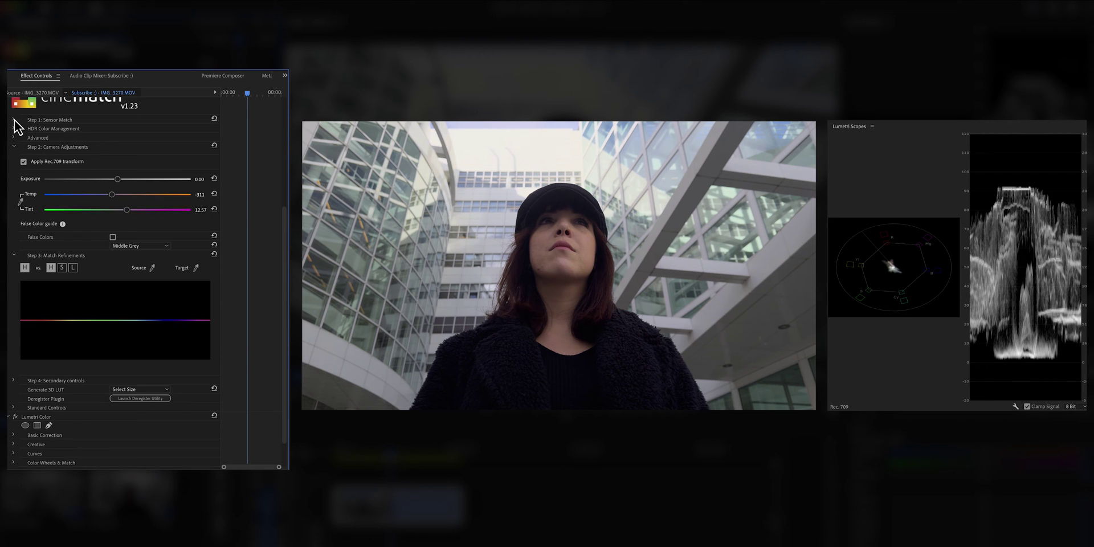
{"action": "left_click_drag", "start_coordinate": [286, 222], "coordinate": [272, 142]}
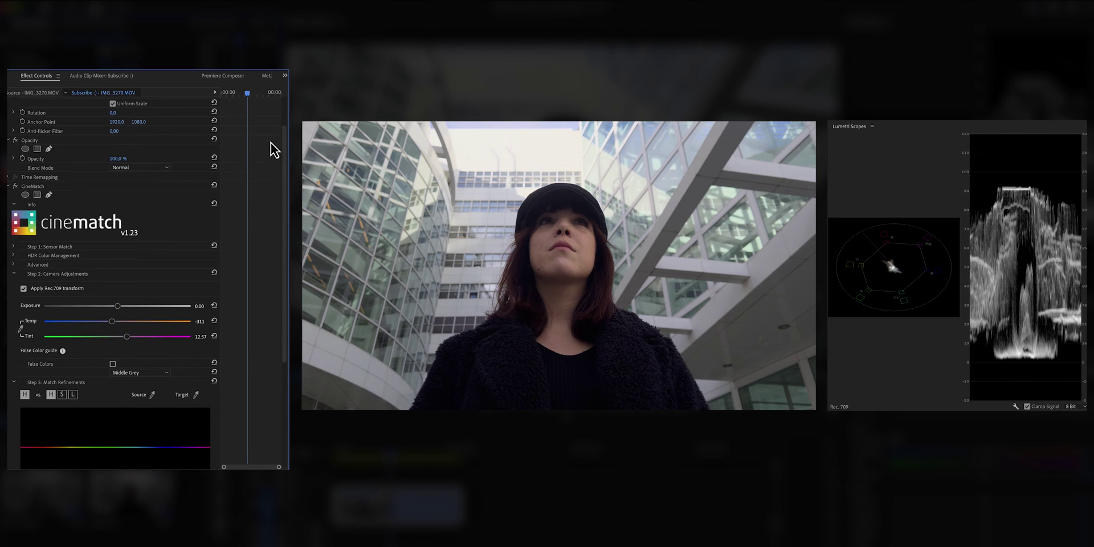
{"action": "left_click", "coordinate": [15, 187]}
{"action": "left_click", "coordinate": [15, 187]}
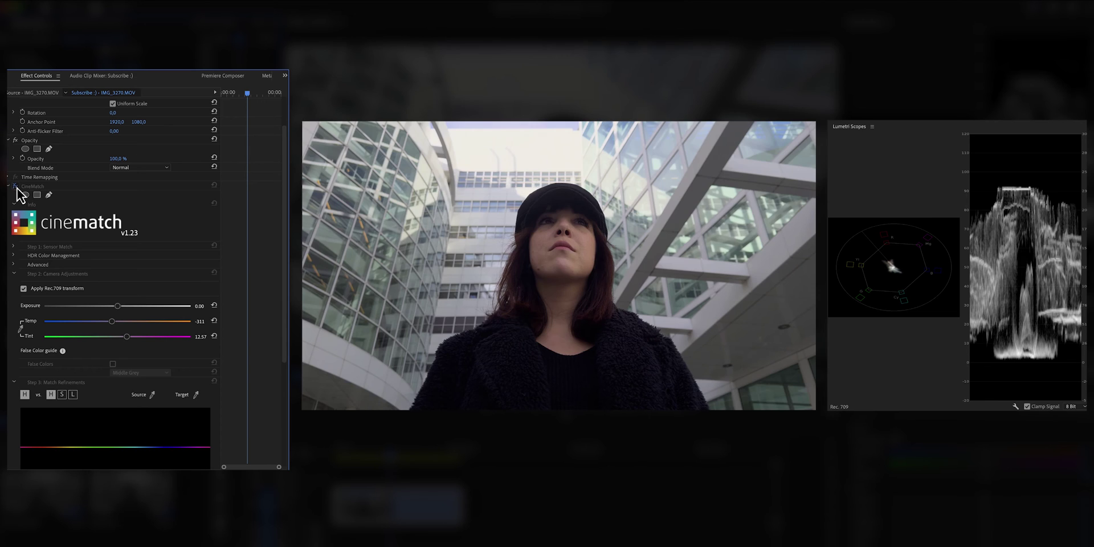
{"action": "left_click", "coordinate": [16, 186]}
{"action": "left_click", "coordinate": [16, 187]}
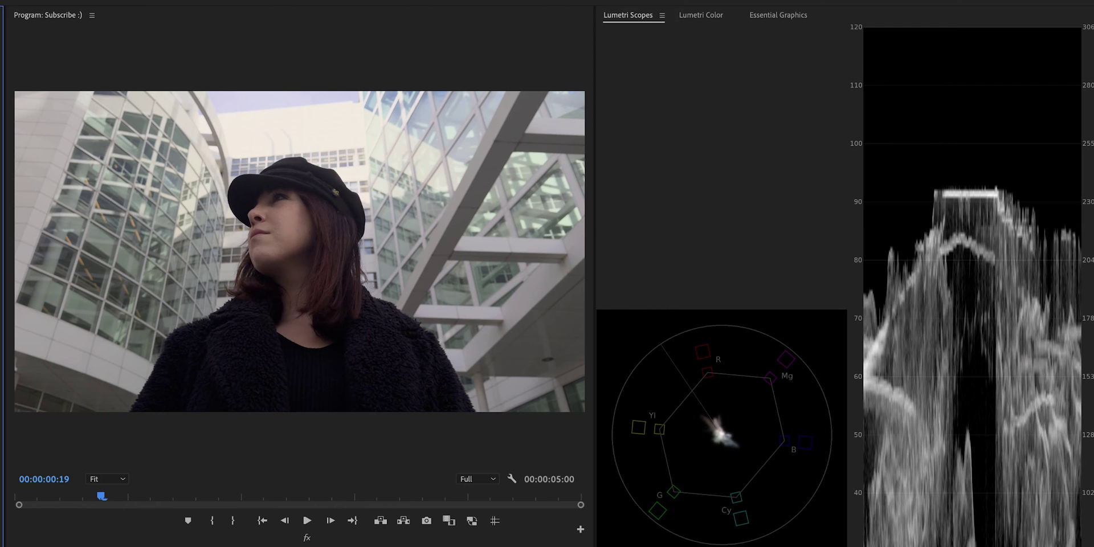
Step: Show the Lumetri Color tab in place of Lumetri Scopes
{"action": "left_click", "coordinate": [700, 17]}
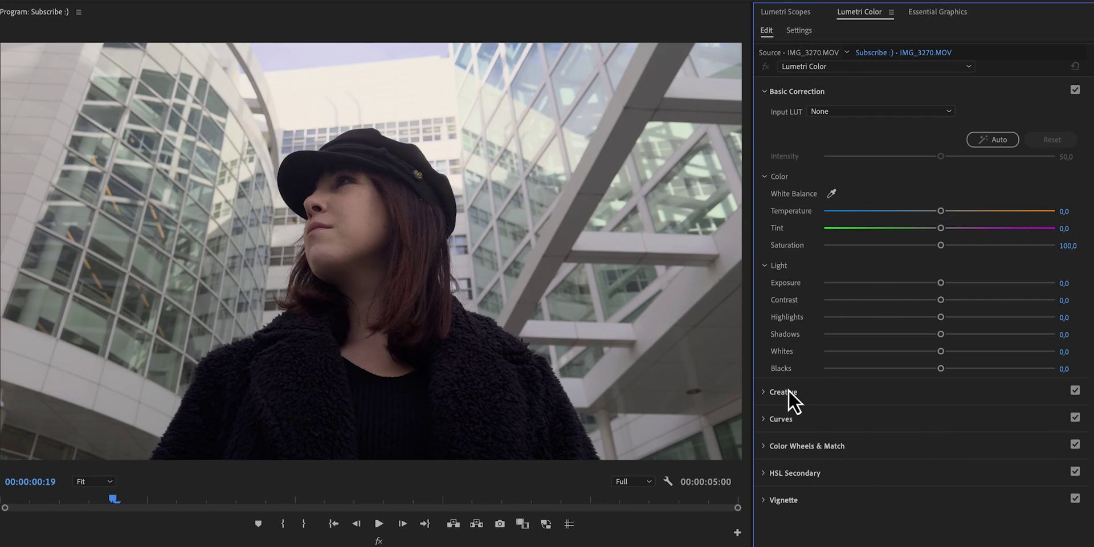
Step: Load Teal & Orange.cube from the LUTs folder as the Creative Look
{"action": "left_click", "coordinate": [788, 391]}
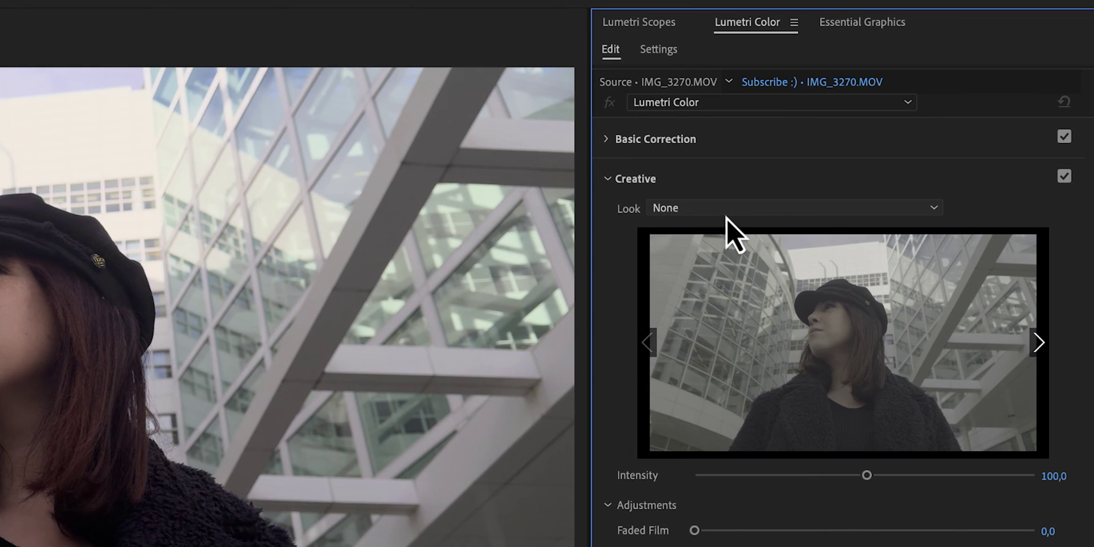
{"action": "left_click", "coordinate": [726, 212]}
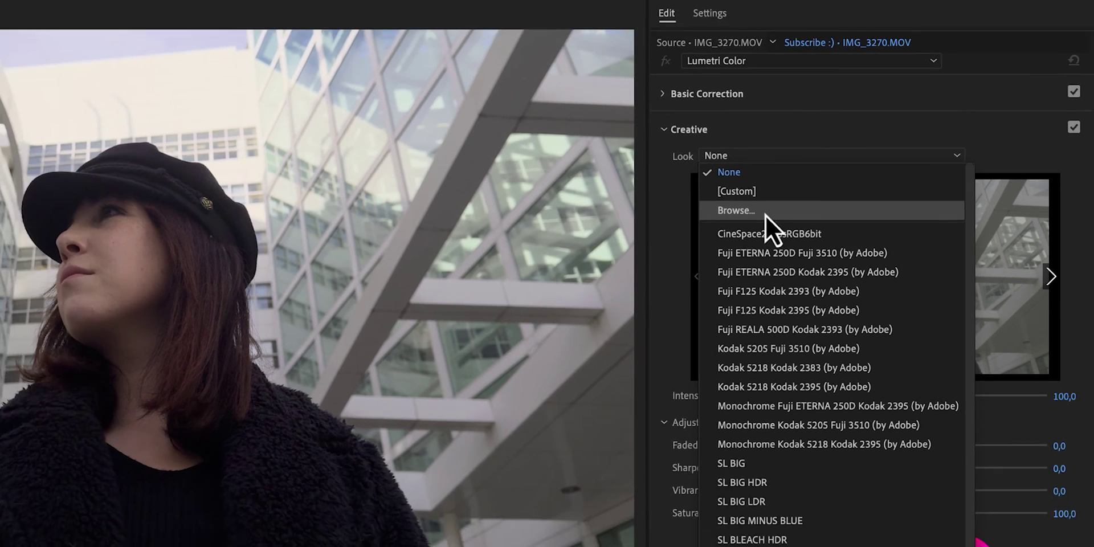
{"action": "left_click", "coordinate": [766, 215]}
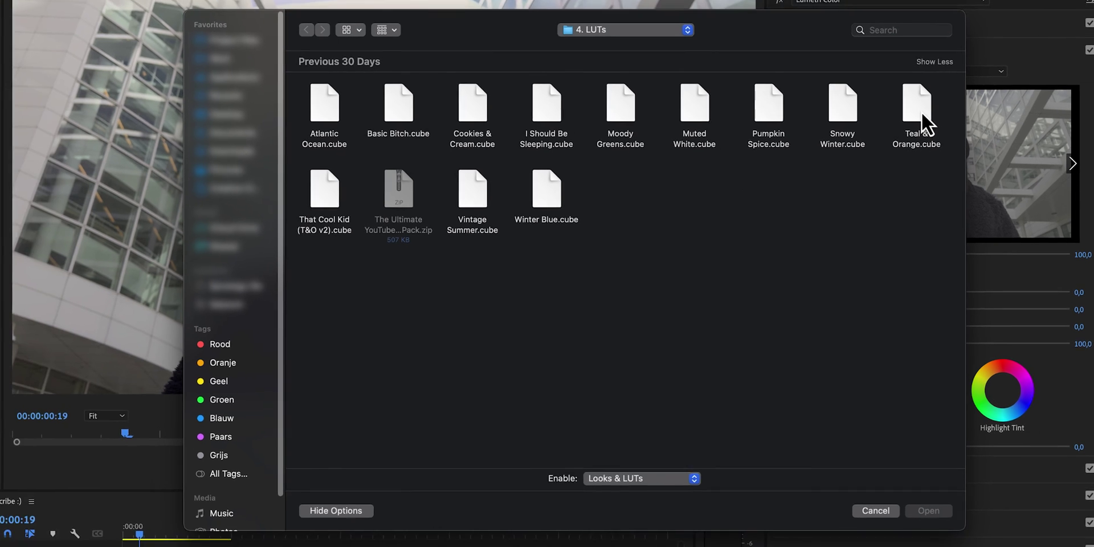
{"action": "double_click", "coordinate": [910, 108]}
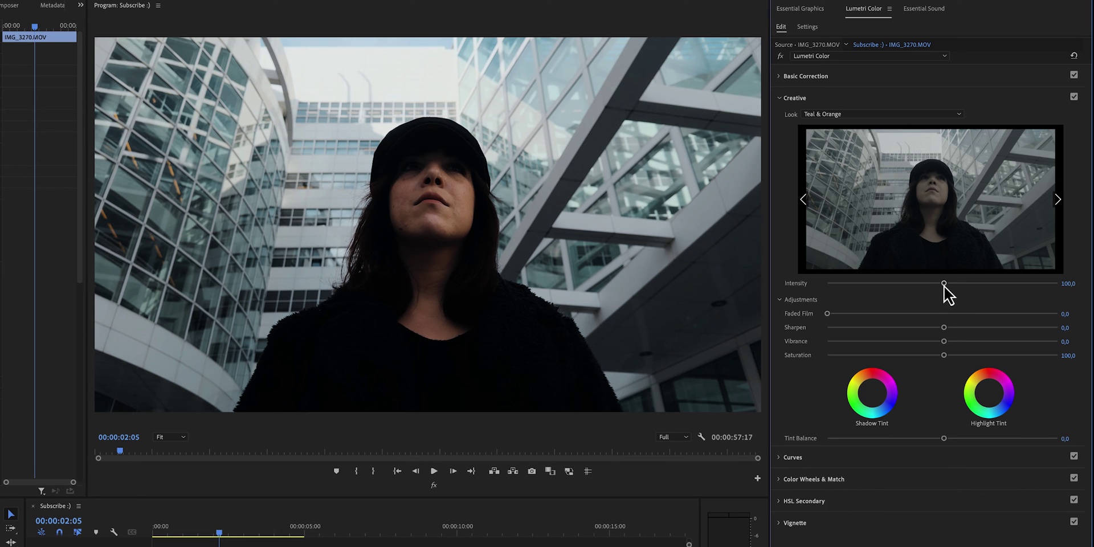
Step: Lower the Teal & Orange look's Creative Intensity from its current value down to 54,5
{"action": "left_click_drag", "start_coordinate": [944, 284], "coordinate": [890, 284]}
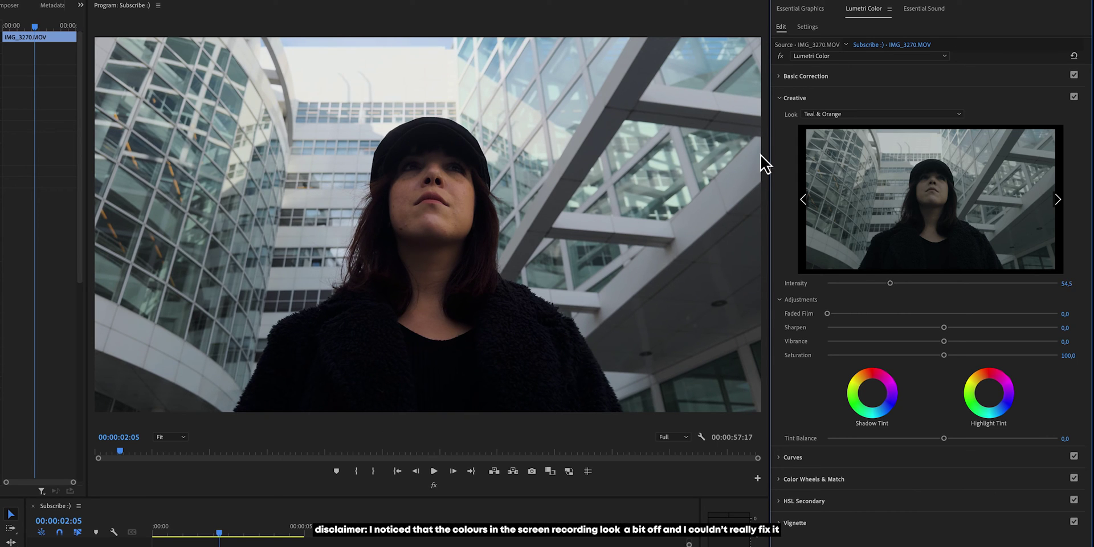
Step: In Basic Correction, raise Shadows to 28,9 and lower Highlights to -6,7
{"action": "left_click", "coordinate": [819, 80]}
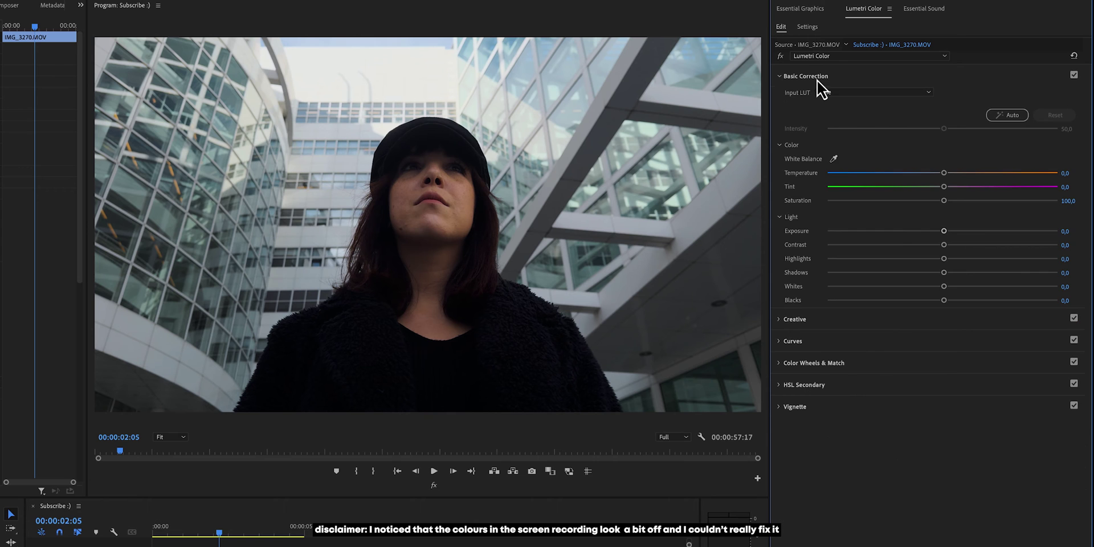
{"action": "left_click_drag", "start_coordinate": [944, 273], "coordinate": [966, 269]}
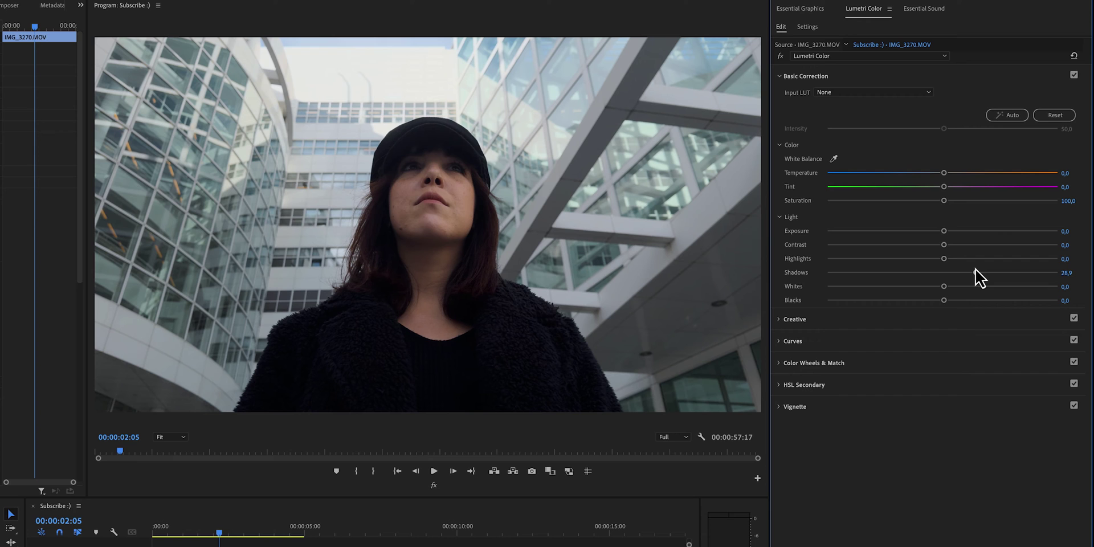
{"action": "left_click_drag", "start_coordinate": [943, 259], "coordinate": [934, 261]}
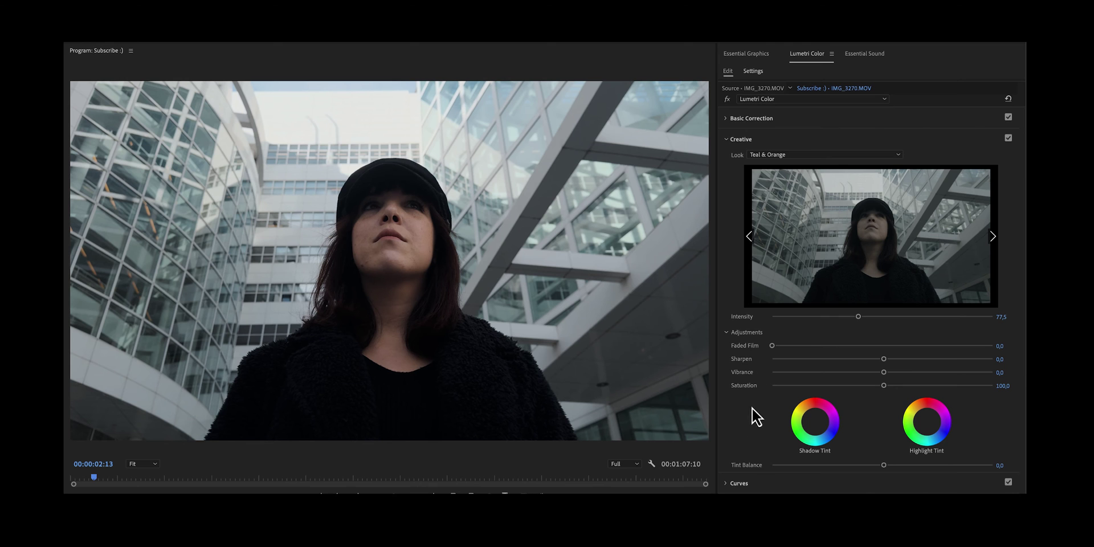
Step: Add a pulled-down shadow point and a lifted midtone point on the RGB curve
{"action": "left_click", "coordinate": [741, 484]}
{"action": "left_click_drag", "start_coordinate": [776, 321], "coordinate": [774, 325]}
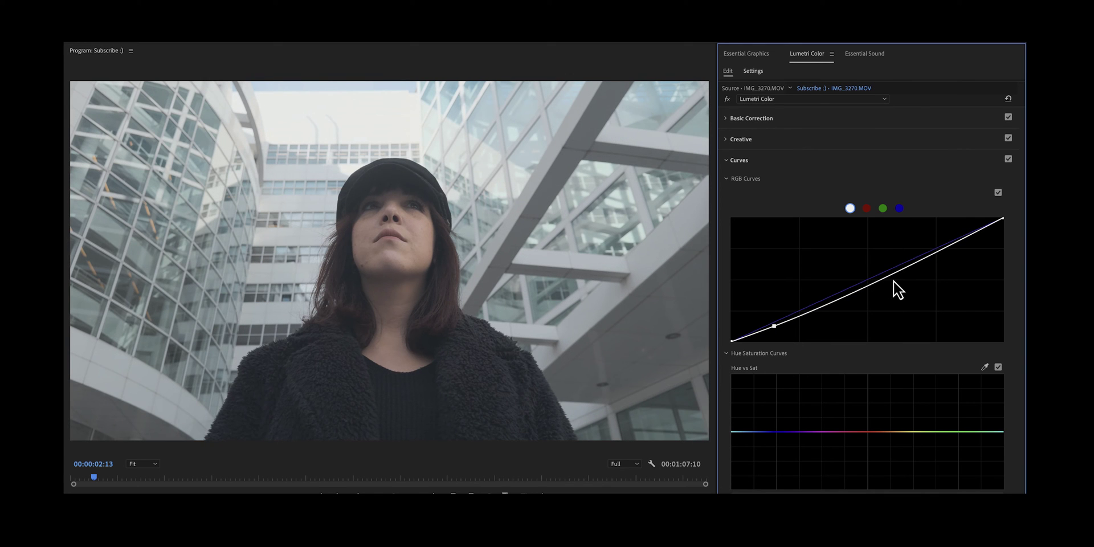
{"action": "left_click_drag", "start_coordinate": [896, 277], "coordinate": [898, 273]}
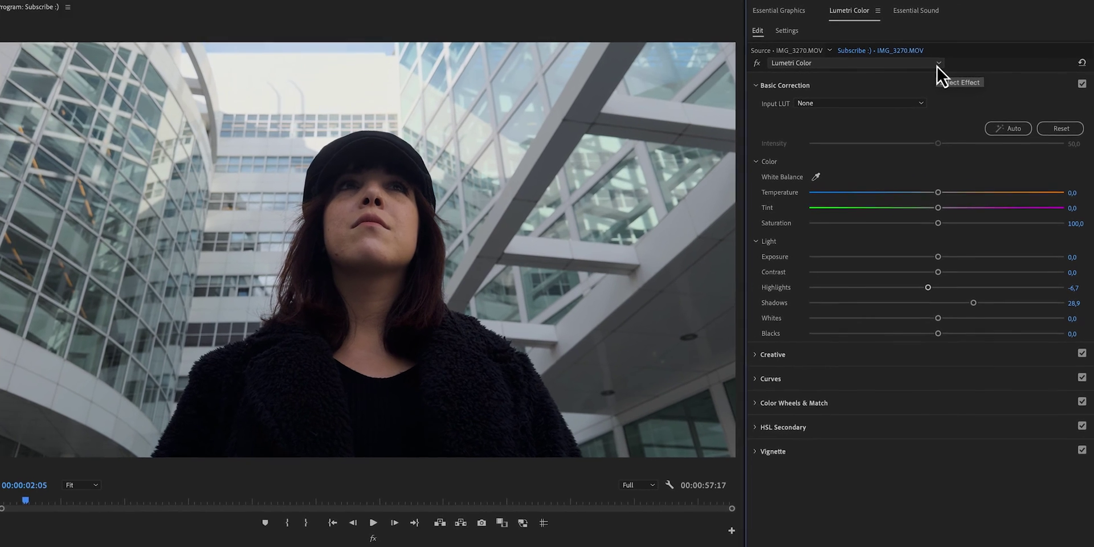
Step: Add a second Lumetri Color effect to the clip and expand its Curves
{"action": "left_click", "coordinate": [943, 57]}
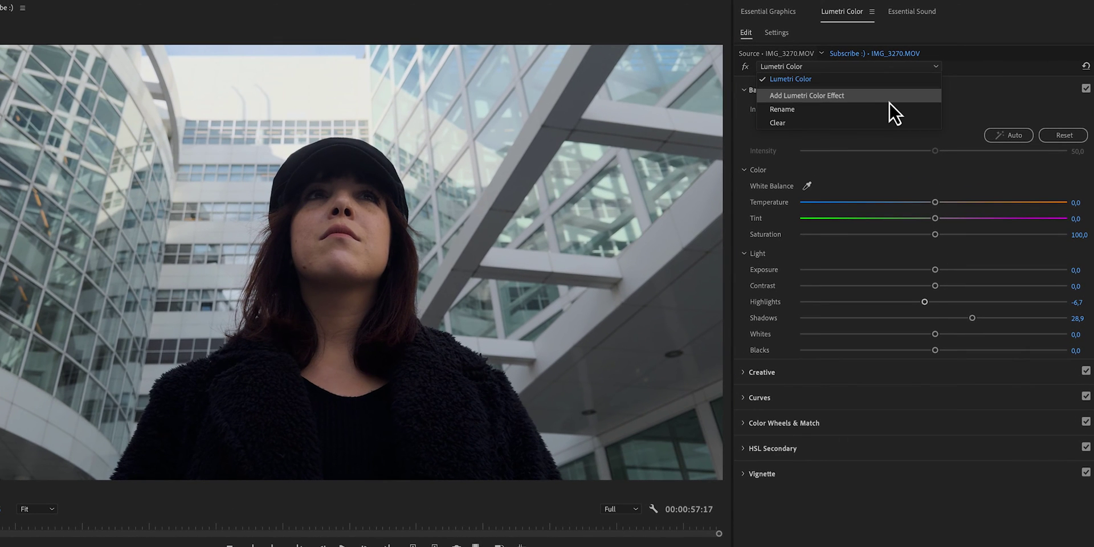
{"action": "left_click", "coordinate": [889, 102]}
{"action": "left_click", "coordinate": [747, 397]}
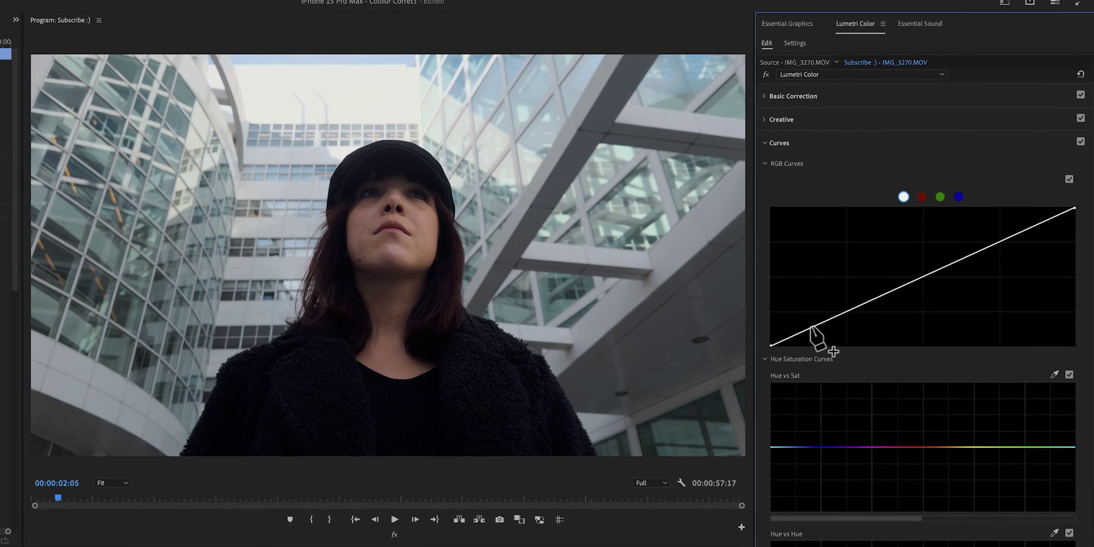
Step: Place four control points along the new RGB curve, from shadows to upper tones
{"action": "left_click", "coordinate": [812, 326]}
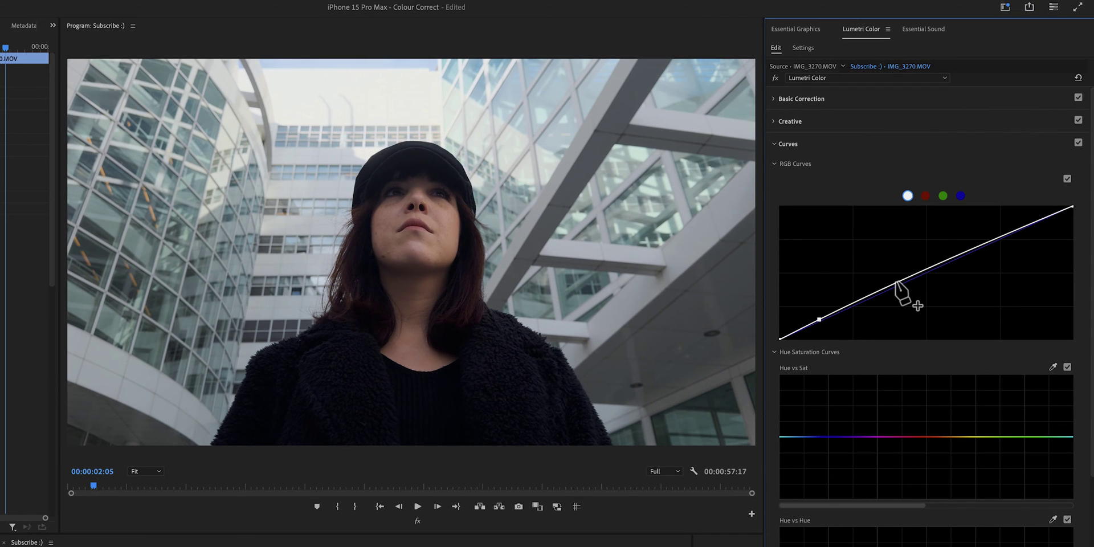
{"action": "left_click", "coordinate": [898, 283]}
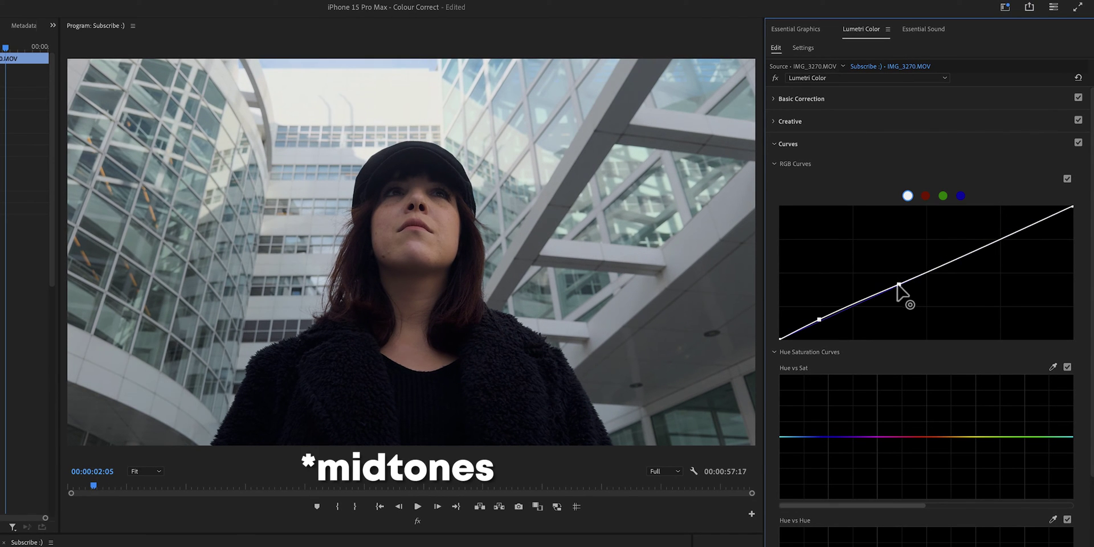
{"action": "left_click", "coordinate": [871, 296]}
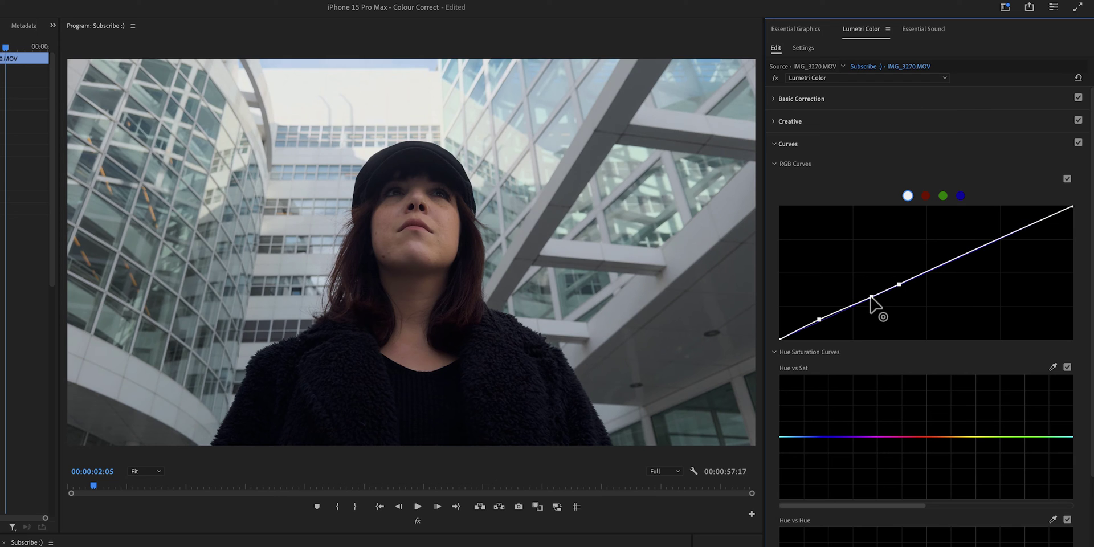
{"action": "left_click", "coordinate": [996, 241]}
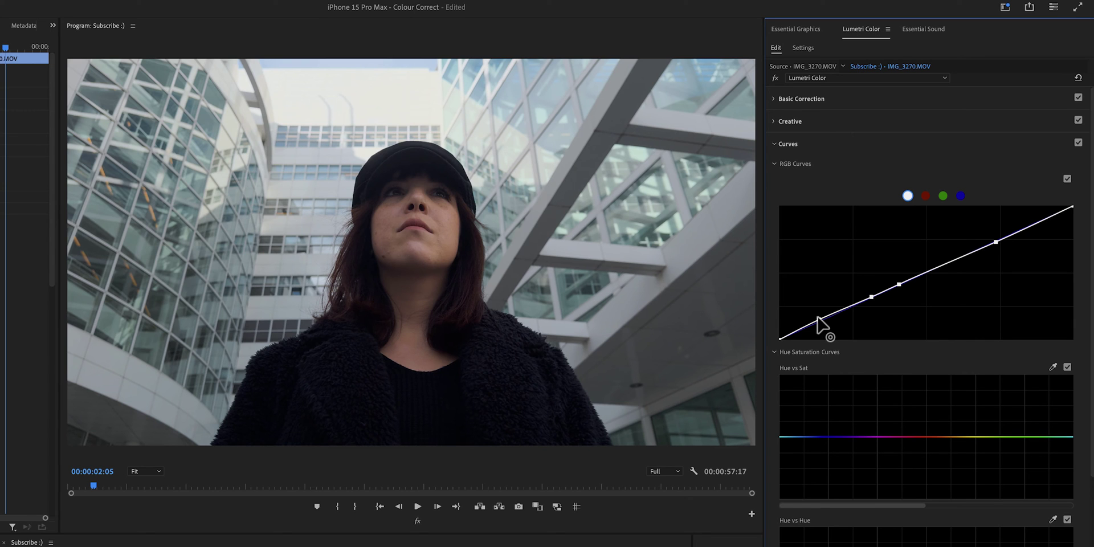
{"action": "scroll", "coordinate": [1091, 318], "scroll_direction": "down", "scroll_amount": 1}
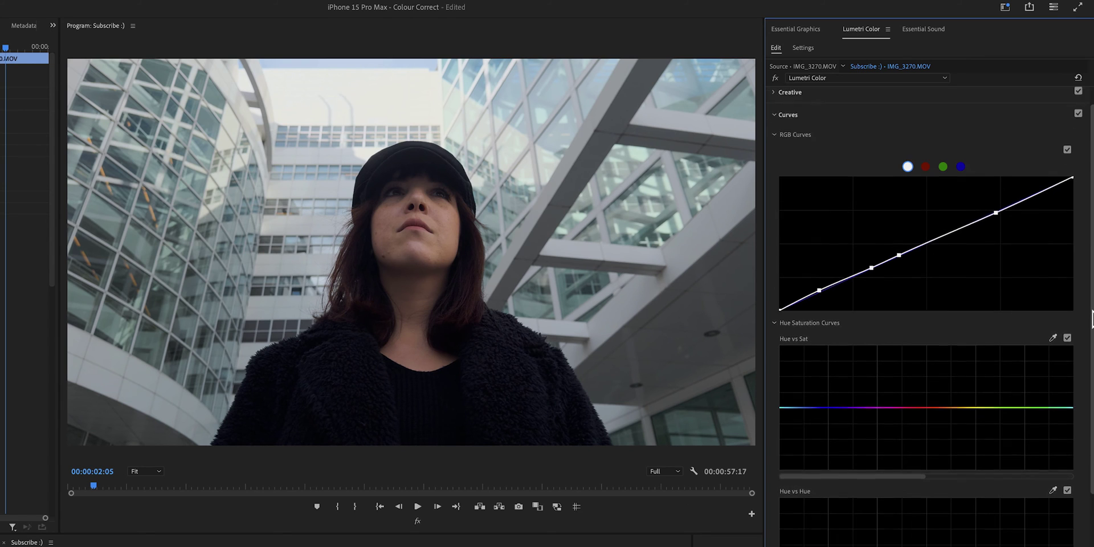
{"action": "scroll", "coordinate": [1092, 319], "scroll_direction": "down", "scroll_amount": 2}
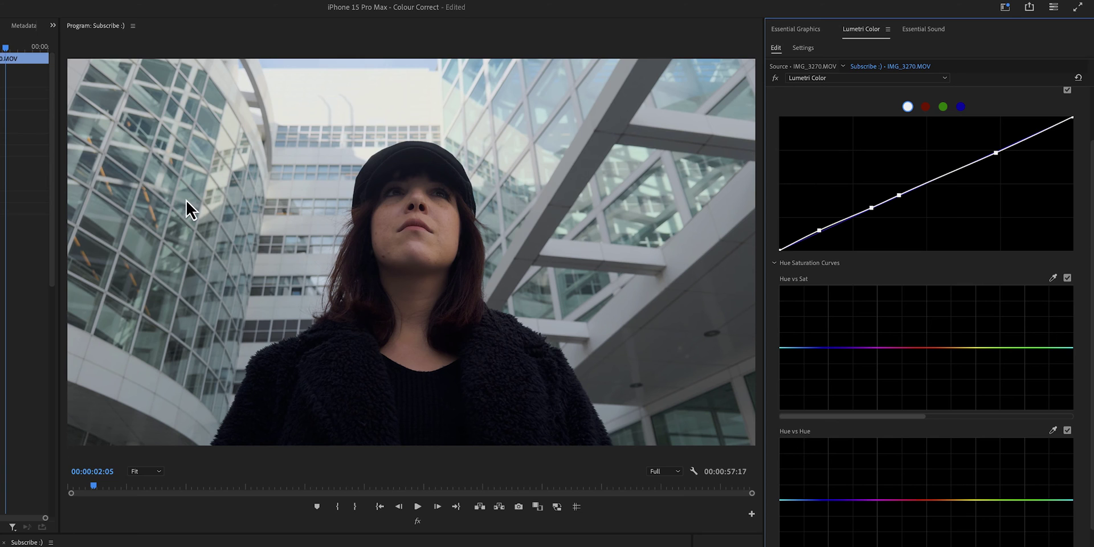
Step: In the first Lumetri Color pass, raise the Teal & Orange Intensity to about 94
{"action": "left_click", "coordinate": [805, 84]}
{"action": "left_click", "coordinate": [806, 90]}
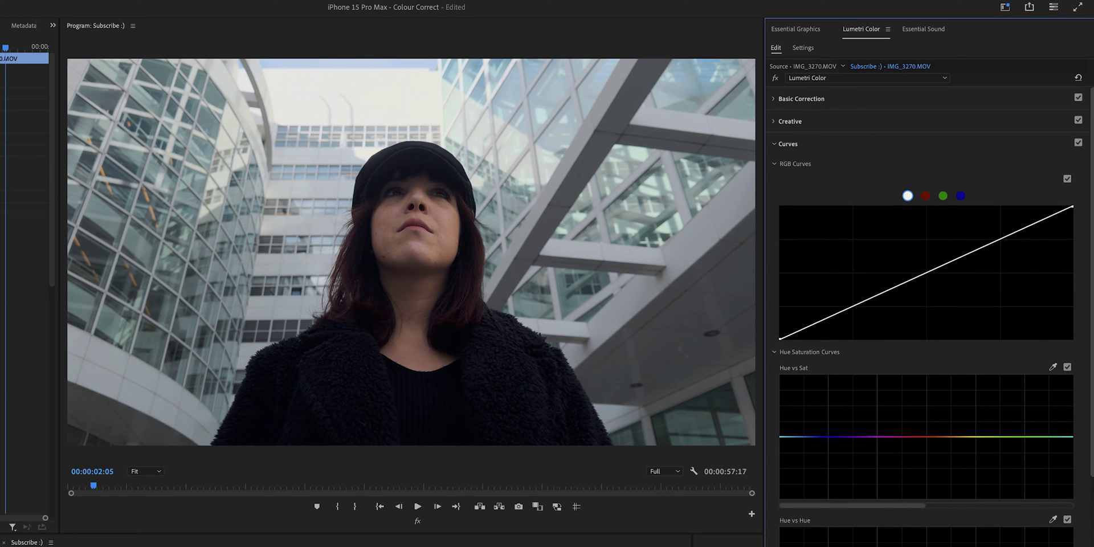
{"action": "left_click", "coordinate": [834, 126]}
{"action": "left_click_drag", "start_coordinate": [889, 313], "coordinate": [935, 313]}
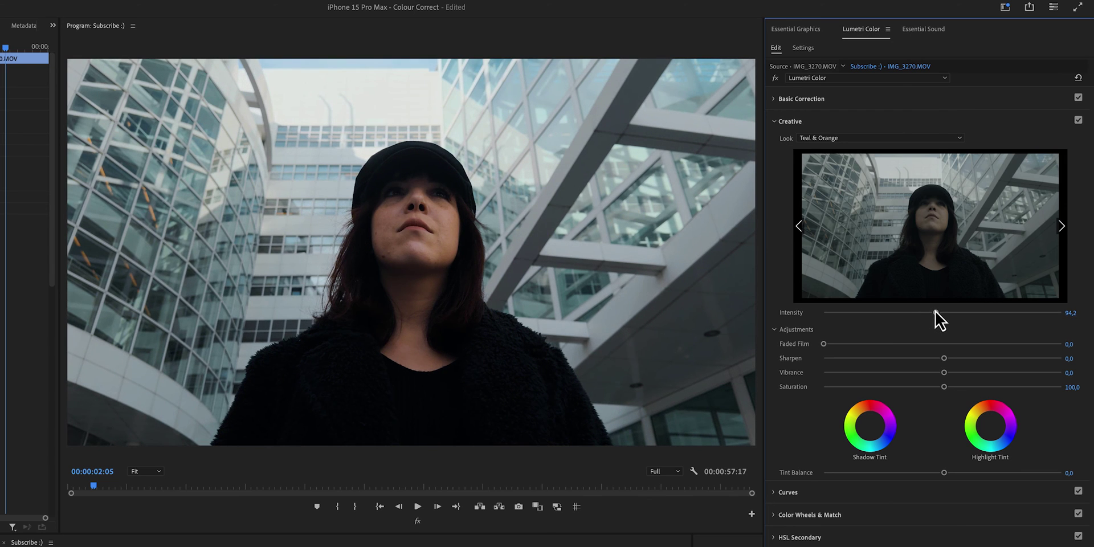
Step: In the second Lumetri pass, lift the RGB curve's lowest shadow point to brighten
{"action": "left_click", "coordinate": [809, 77]}
{"action": "left_click", "coordinate": [813, 102]}
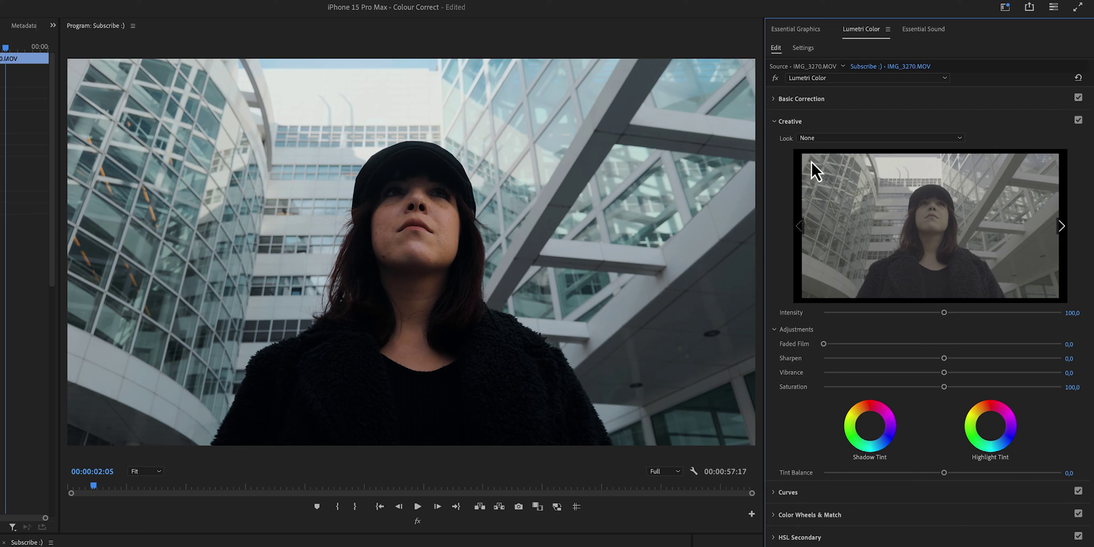
{"action": "left_click", "coordinate": [811, 493]}
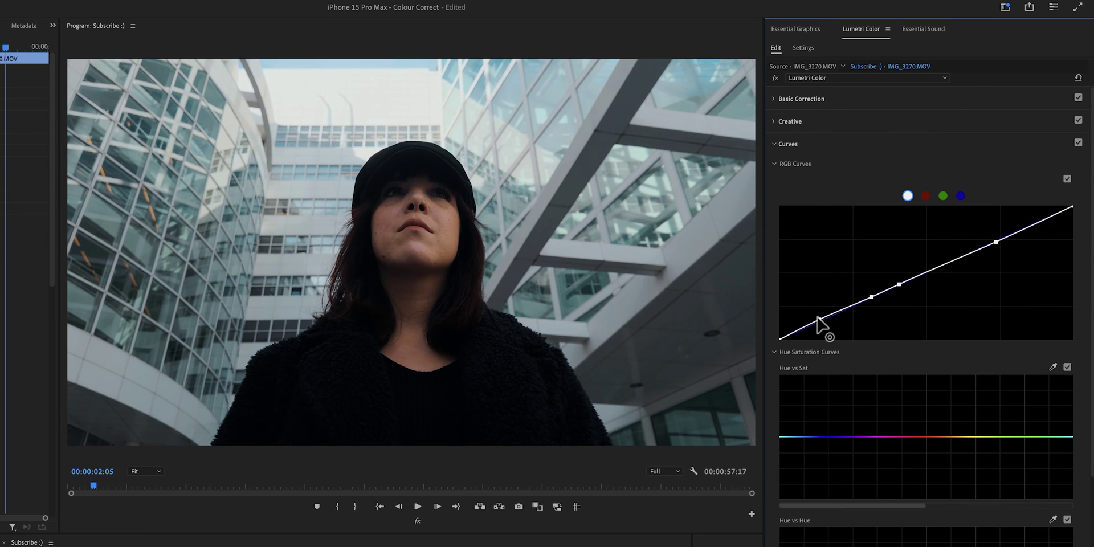
{"action": "left_click_drag", "start_coordinate": [819, 320], "coordinate": [818, 313]}
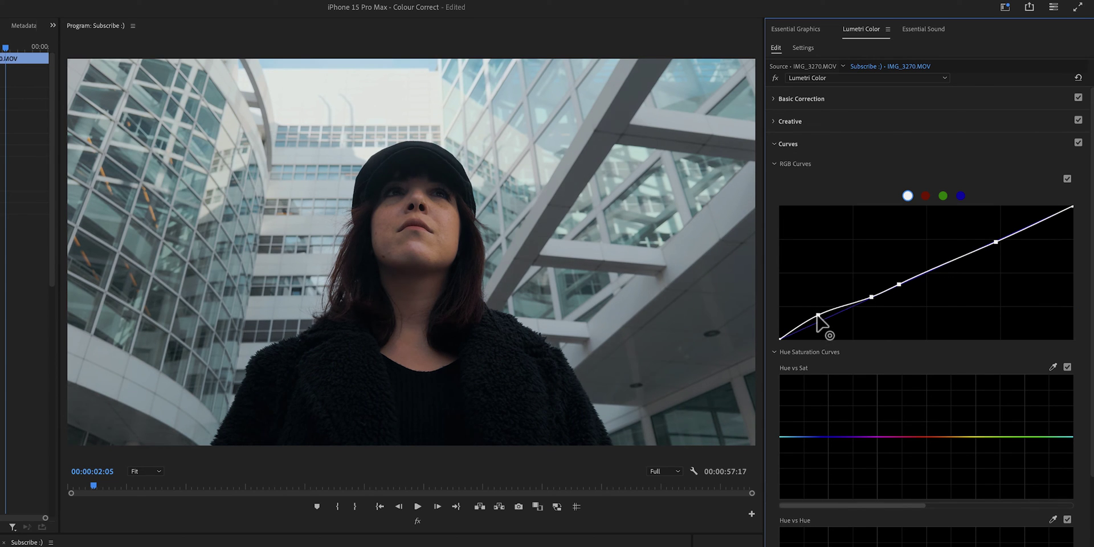
{"action": "scroll", "coordinate": [1092, 296], "scroll_direction": "down", "scroll_amount": 2}
{"action": "left_click_drag", "start_coordinate": [1092, 296], "coordinate": [1092, 313]}
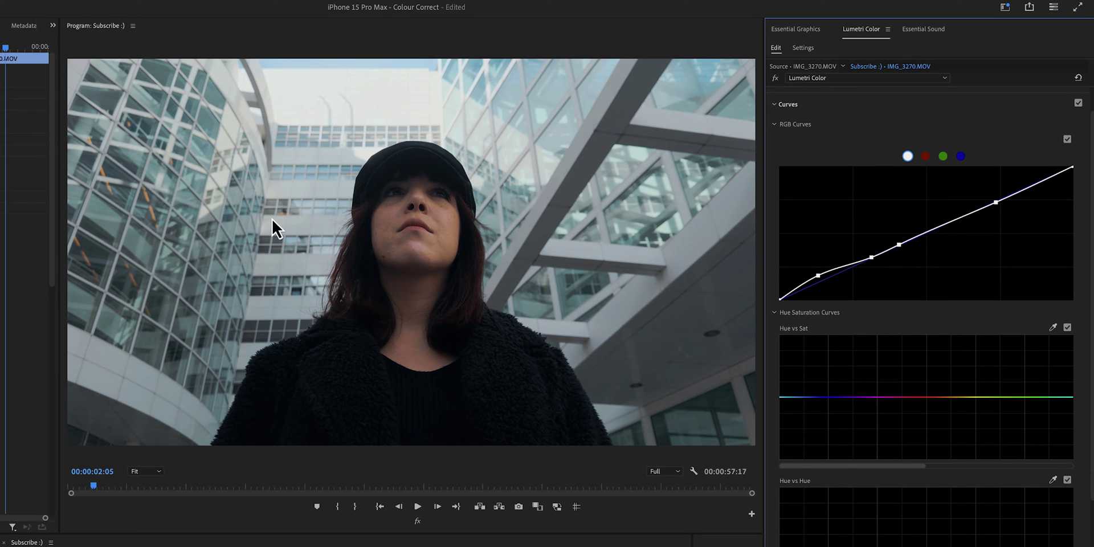
{"action": "left_click_drag", "start_coordinate": [815, 466], "coordinate": [914, 467]}
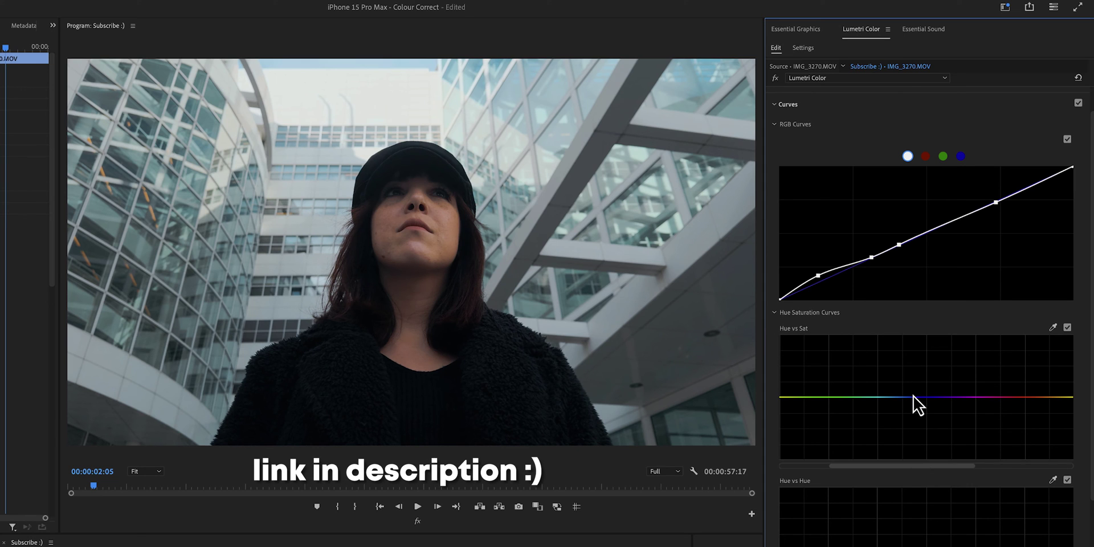
Step: Add Hue vs Sat anchors and raise the cyan-blue range into a saturation bump
{"action": "left_click", "coordinate": [848, 397]}
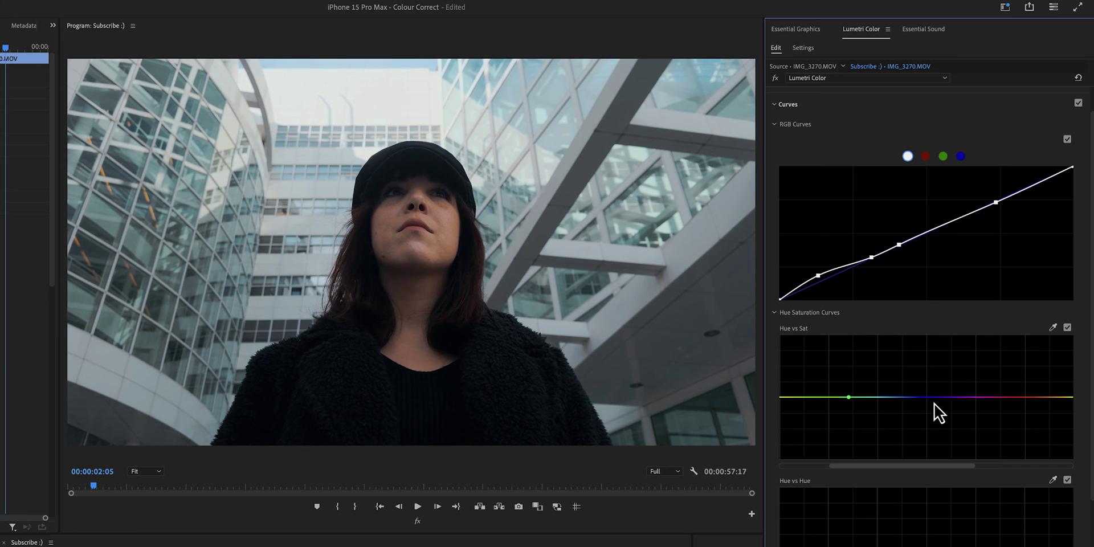
{"action": "mouse_move", "coordinate": [894, 397]}
{"action": "left_mouse_down"}
{"action": "mouse_move", "coordinate": [891, 361]}
{"action": "mouse_move", "coordinate": [893, 388]}
{"action": "left_mouse_up"}
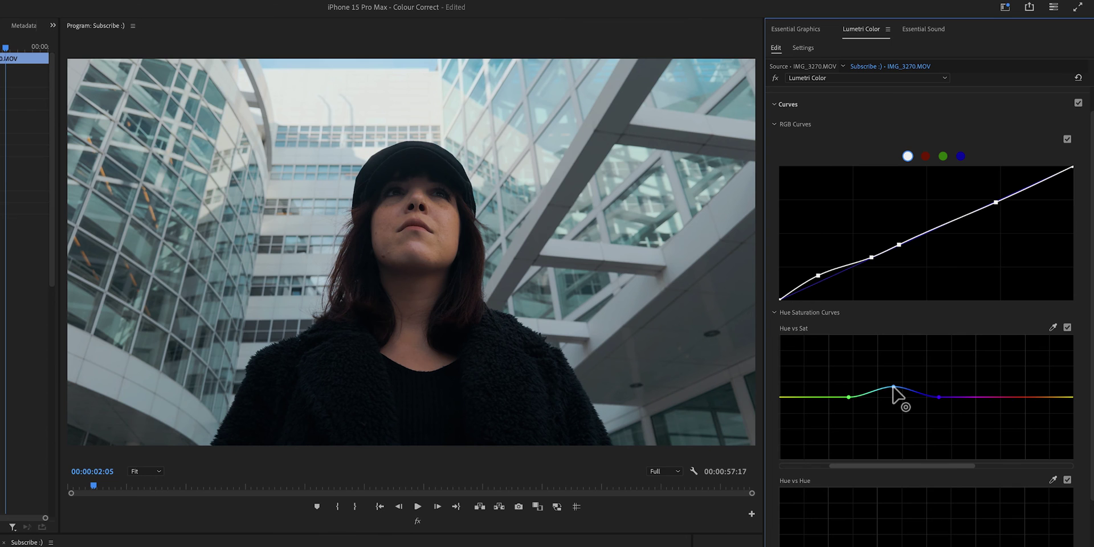
{"action": "scroll", "coordinate": [1082, 344], "scroll_direction": "down", "scroll_amount": 5}
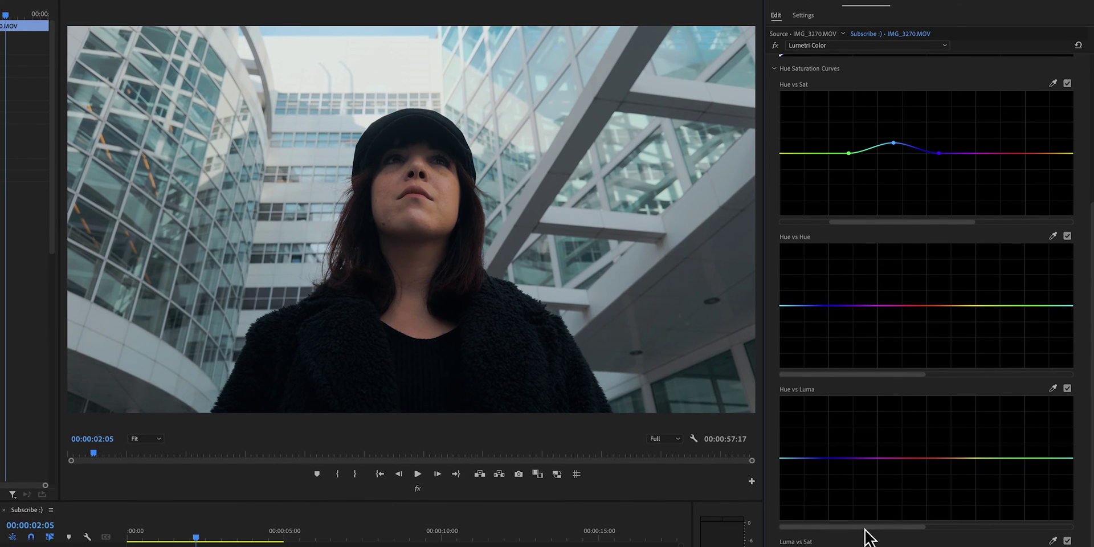
Step: Add anchors on Hue vs Luma and pull one down to darken the cyan-blue tones
{"action": "left_click_drag", "start_coordinate": [864, 528], "coordinate": [982, 531]}
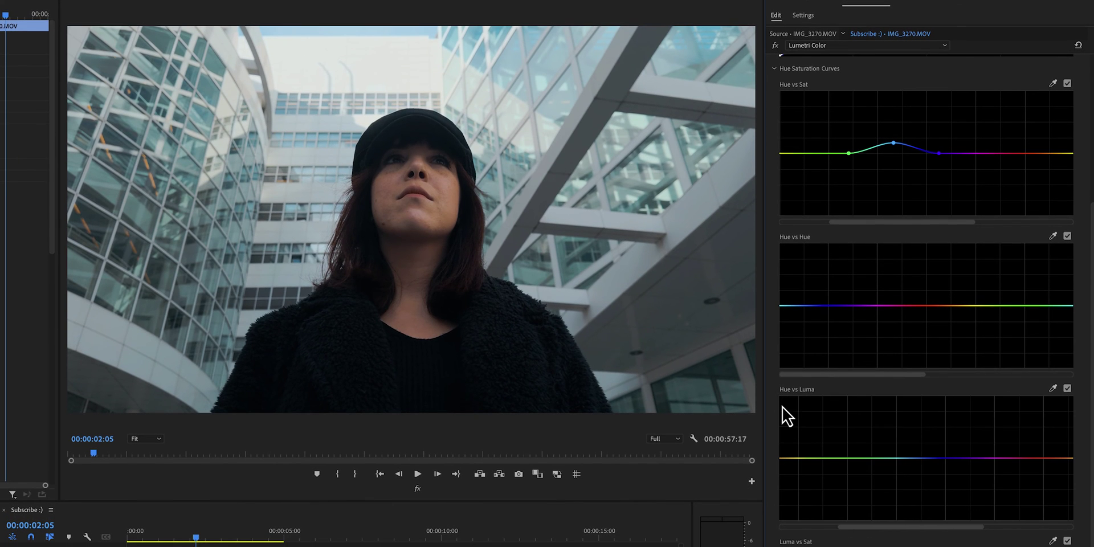
{"action": "left_click", "coordinate": [884, 458]}
{"action": "left_click", "coordinate": [957, 457]}
{"action": "left_click_drag", "start_coordinate": [924, 458], "coordinate": [893, 460]}
{"action": "left_click", "coordinate": [874, 458]}
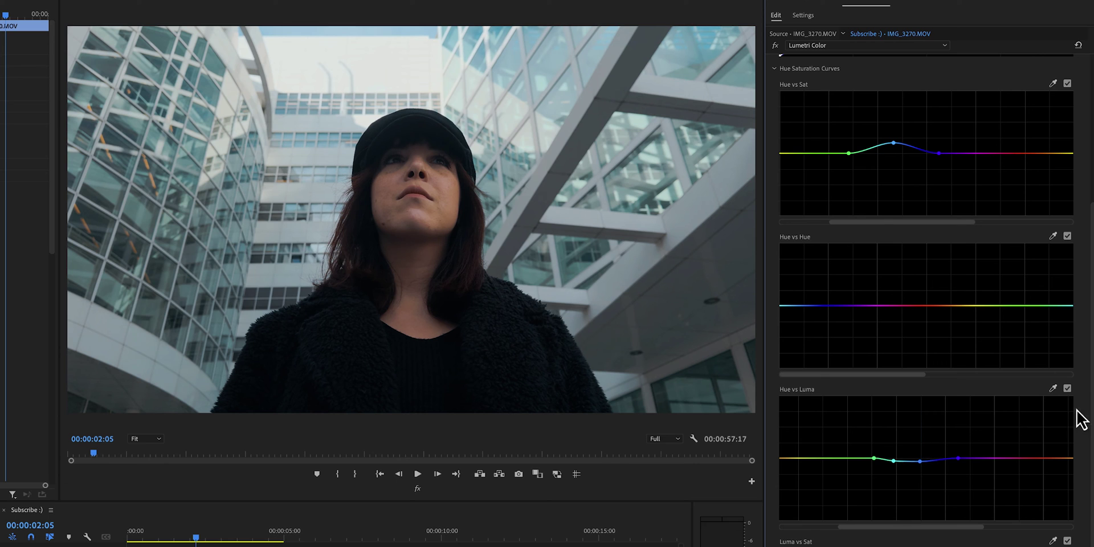
Step: Toggle Hue vs Luma off and on to compare, then collapse the Curves section
{"action": "left_click", "coordinate": [1067, 388]}
{"action": "left_click", "coordinate": [1068, 389]}
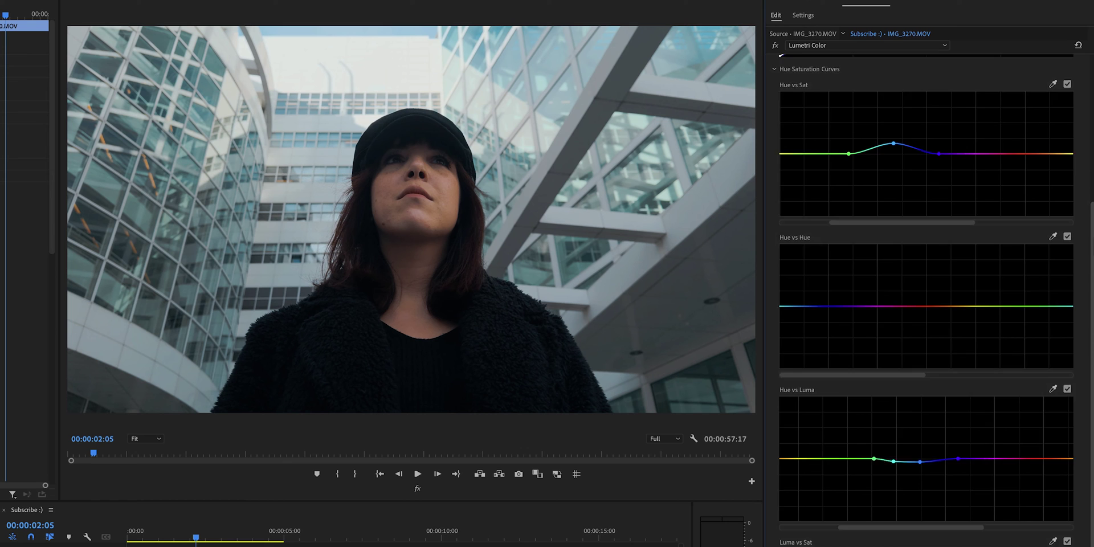
{"action": "scroll", "coordinate": [853, 108], "scroll_direction": "up", "scroll_amount": 5}
{"action": "left_click", "coordinate": [774, 100]}
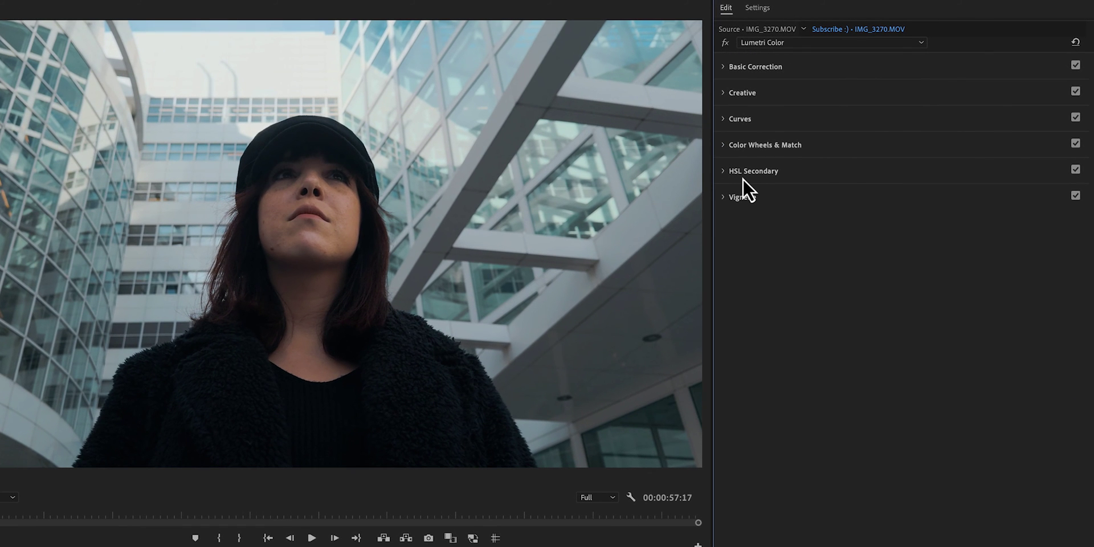
Step: Key skin tones with the red HSL swatch, preview over grey, and set Denoise 24,8, Blur 10,0
{"action": "left_click", "coordinate": [726, 171]}
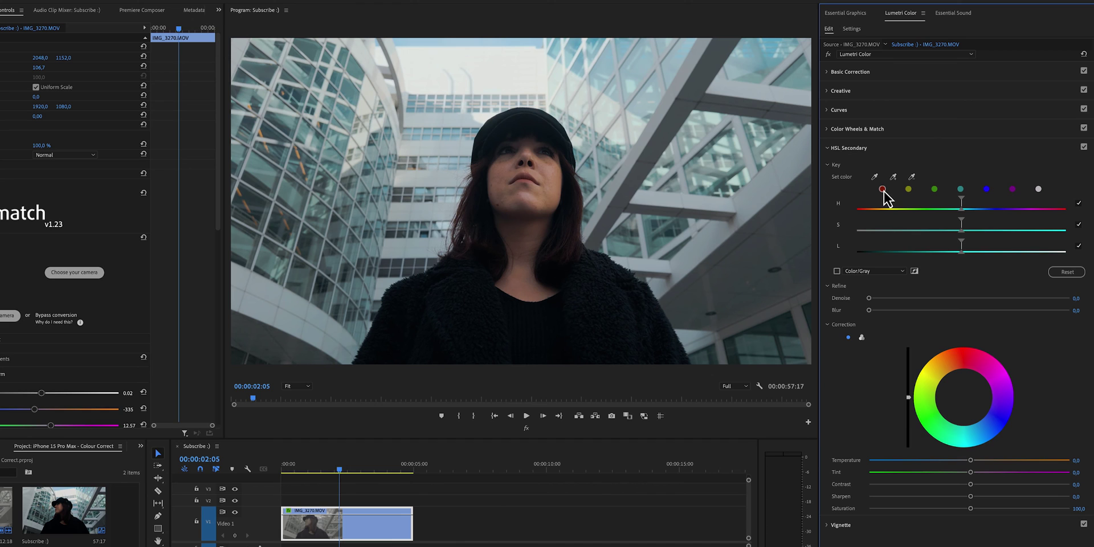
{"action": "left_click", "coordinate": [882, 189]}
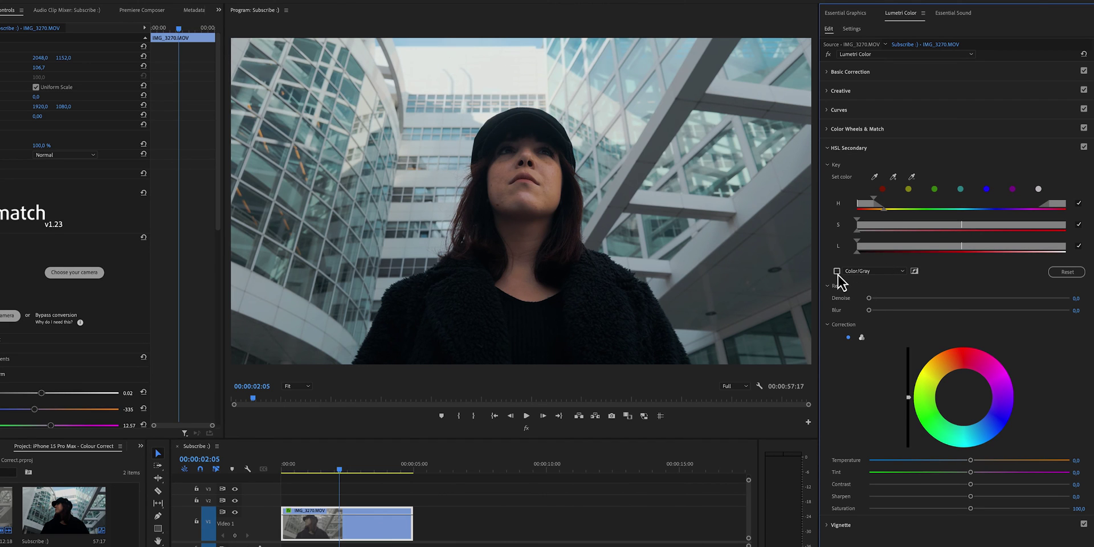
{"action": "left_click", "coordinate": [837, 272]}
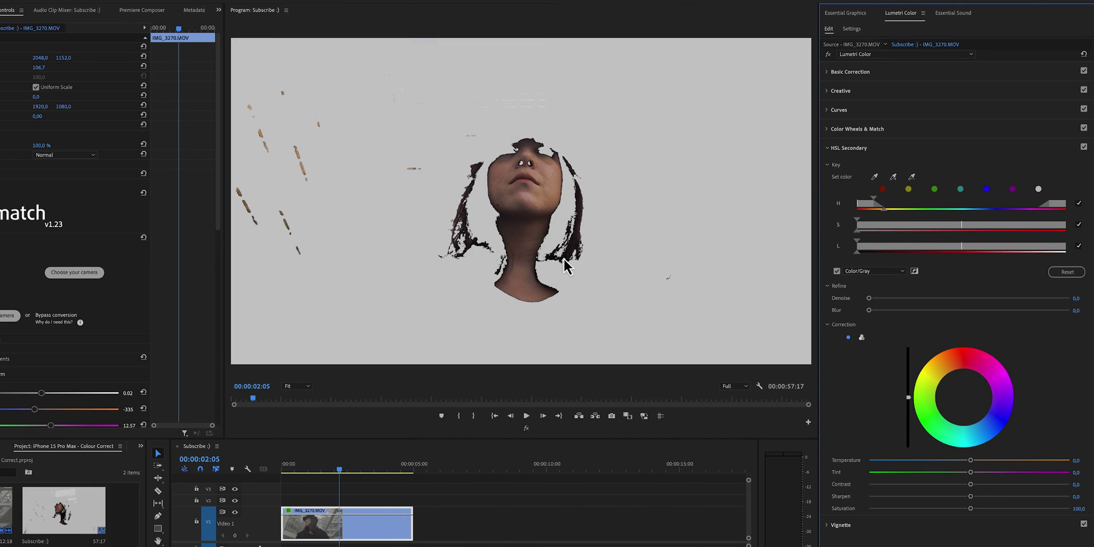
{"action": "left_click_drag", "start_coordinate": [869, 298], "coordinate": [942, 310]}
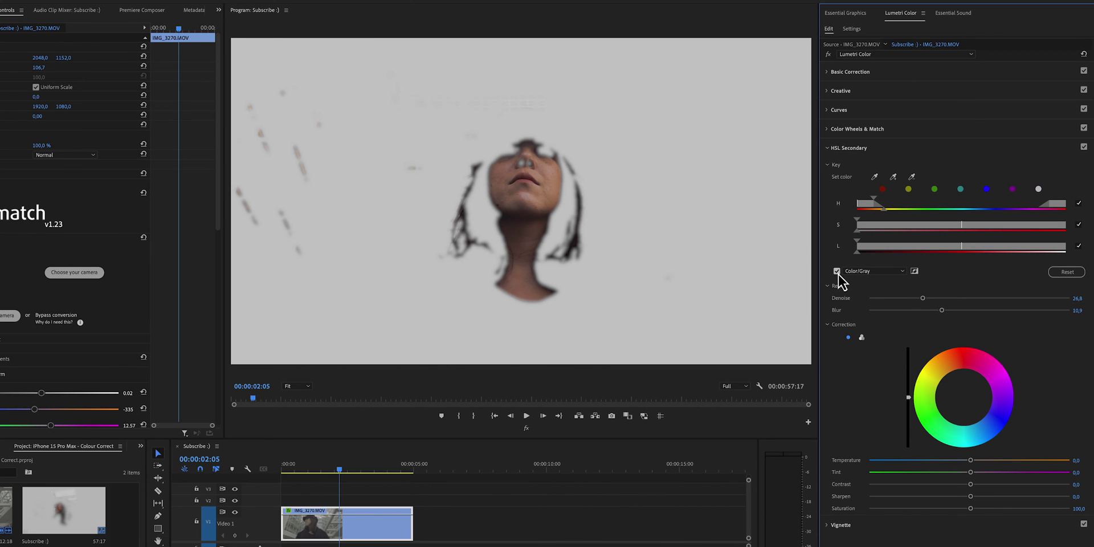
Step: Cool the keyed skin to Temperature -7,6, switch to three wheels, and toggle HSL Secondary to compare
{"action": "left_click", "coordinate": [837, 271]}
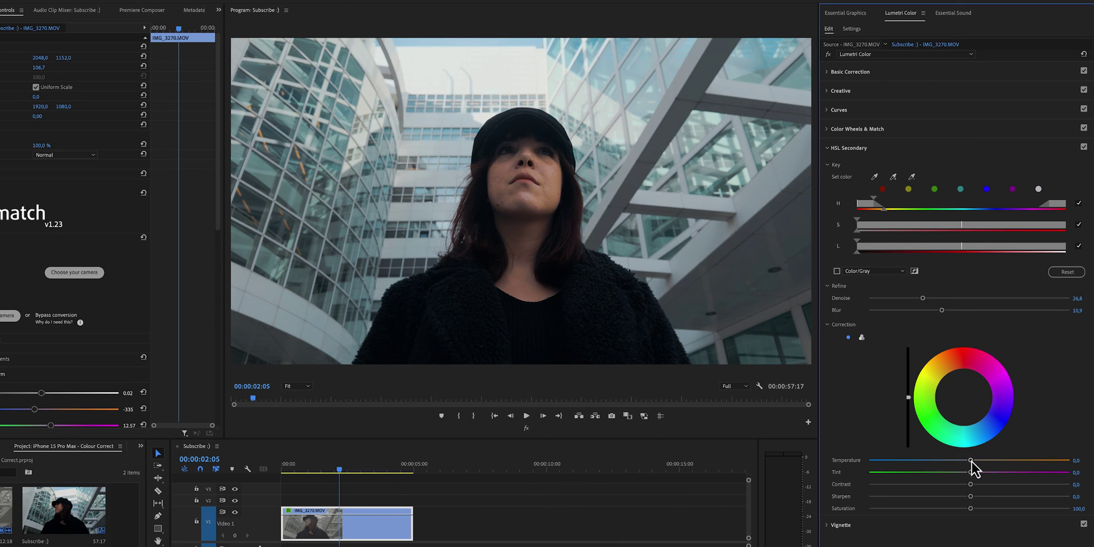
{"action": "left_click_drag", "start_coordinate": [971, 462], "coordinate": [962, 461]}
{"action": "left_click", "coordinate": [861, 338]}
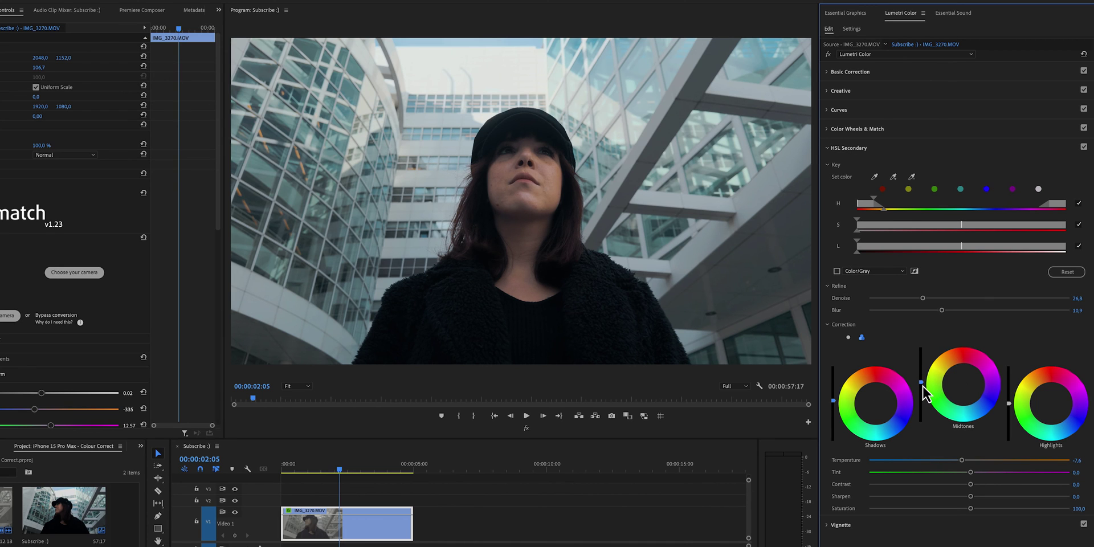
{"action": "left_click", "coordinate": [1084, 147]}
{"action": "left_click", "coordinate": [1084, 148]}
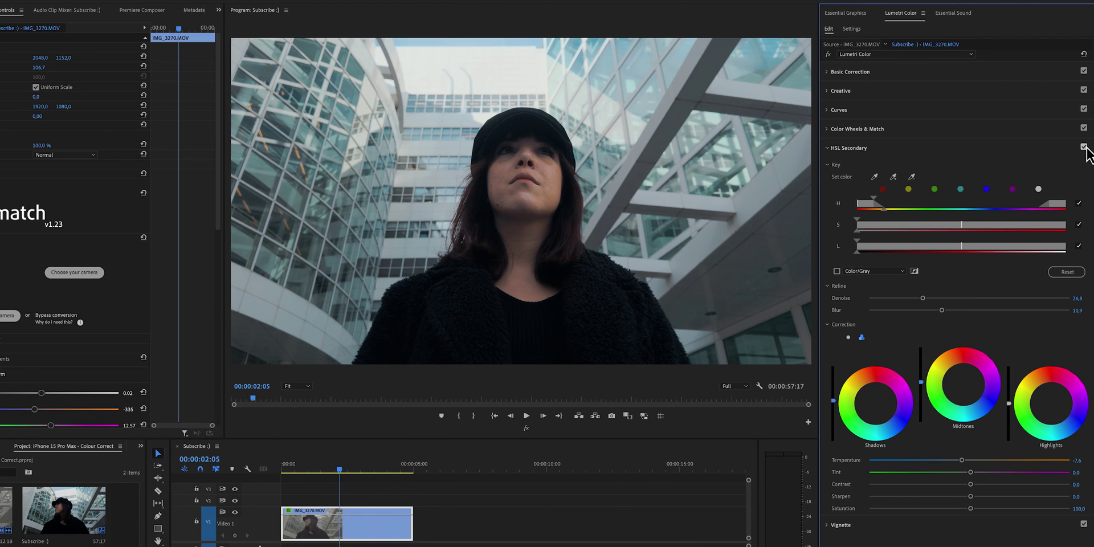